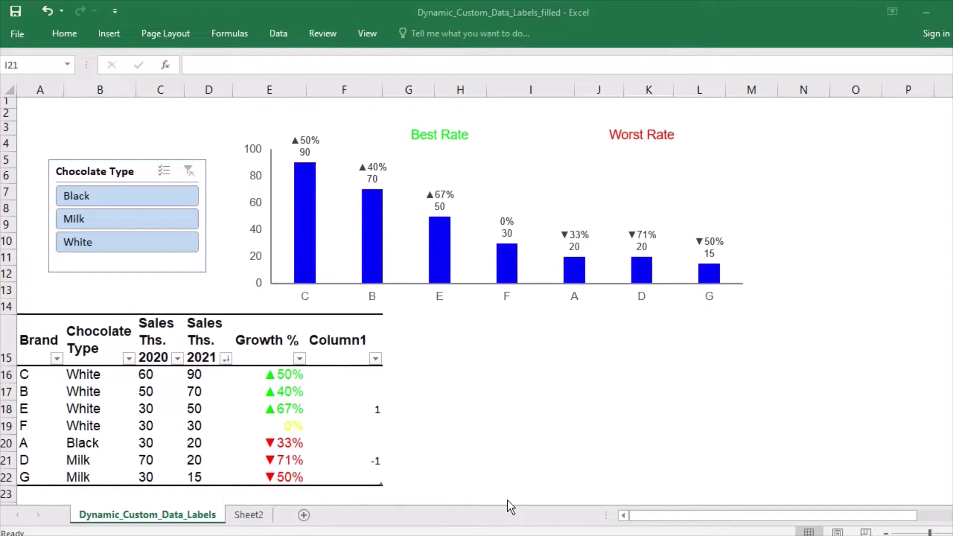
- Filter the finished chart to White, then Milk chocolates, then clear the Chocolate Type filter
mouse_move(305, 226)
mouse_move(448, 261)
click(168, 237)
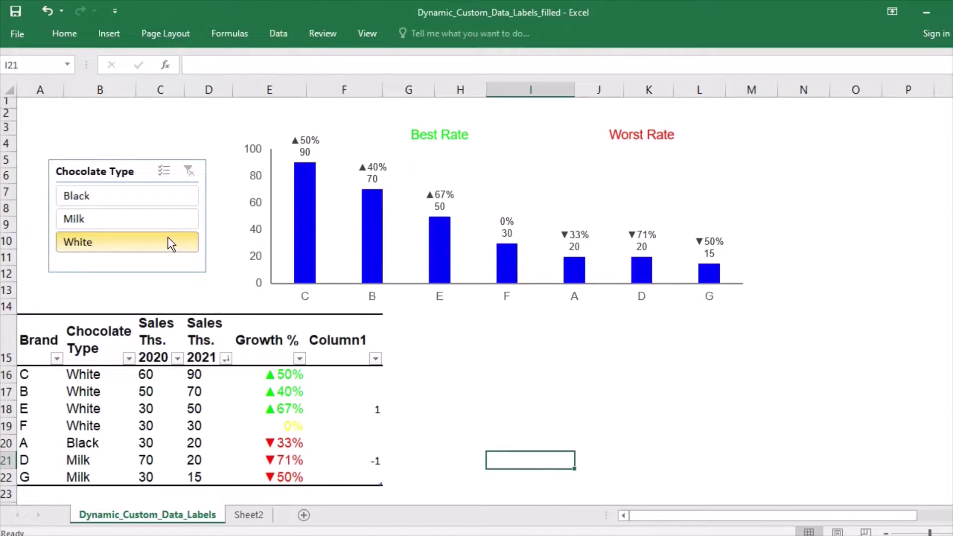
click(153, 218)
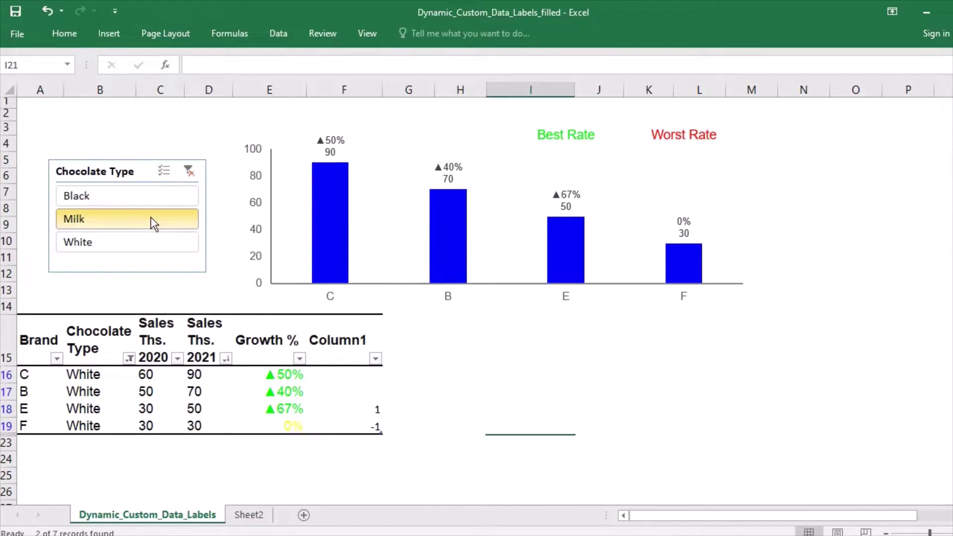
click(188, 172)
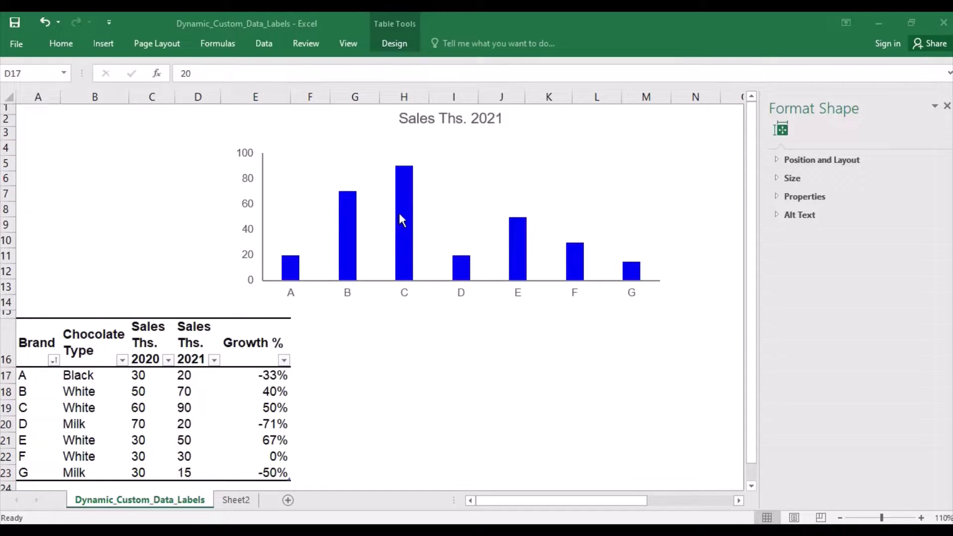
- Insert a slicer for the table on the Chocolate Type field
mouse_move(400, 215)
click(244, 376)
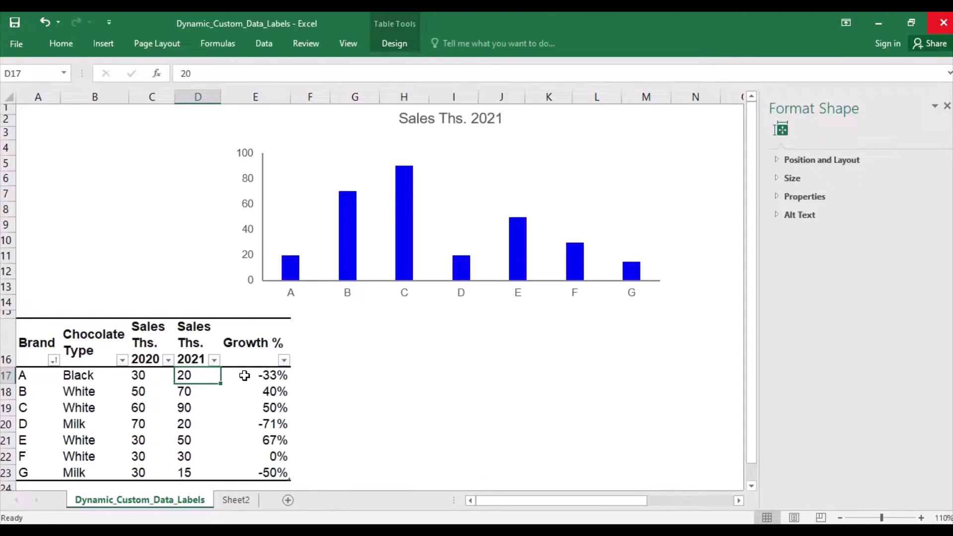
click(104, 46)
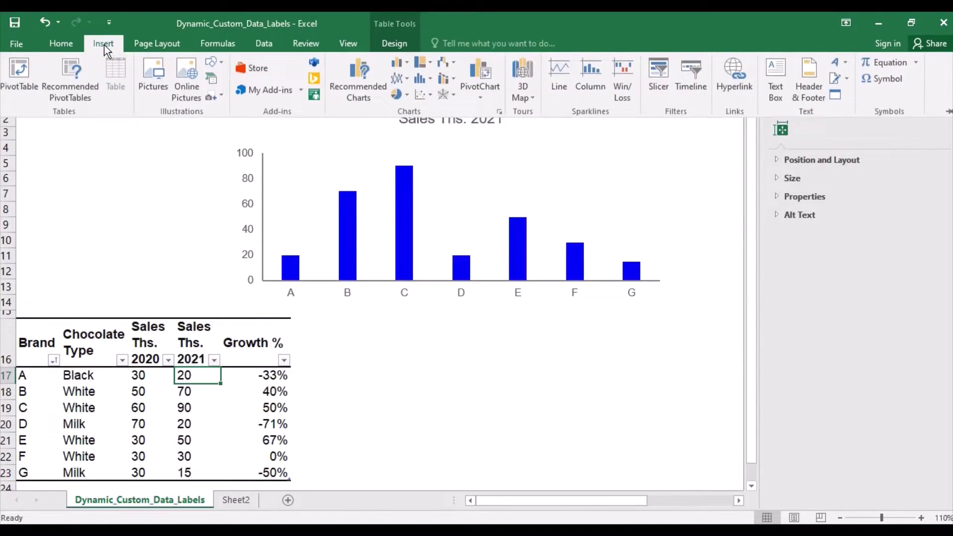
click(664, 74)
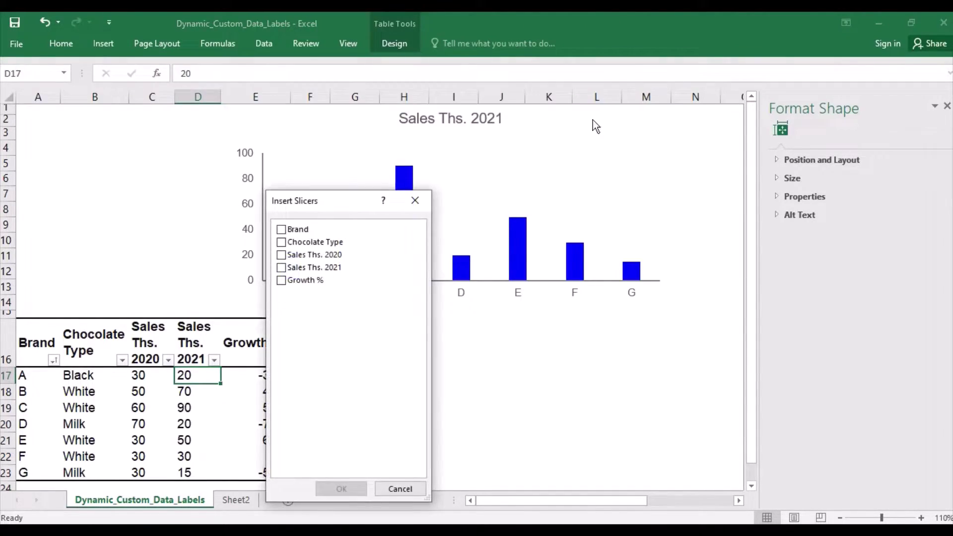
click(282, 243)
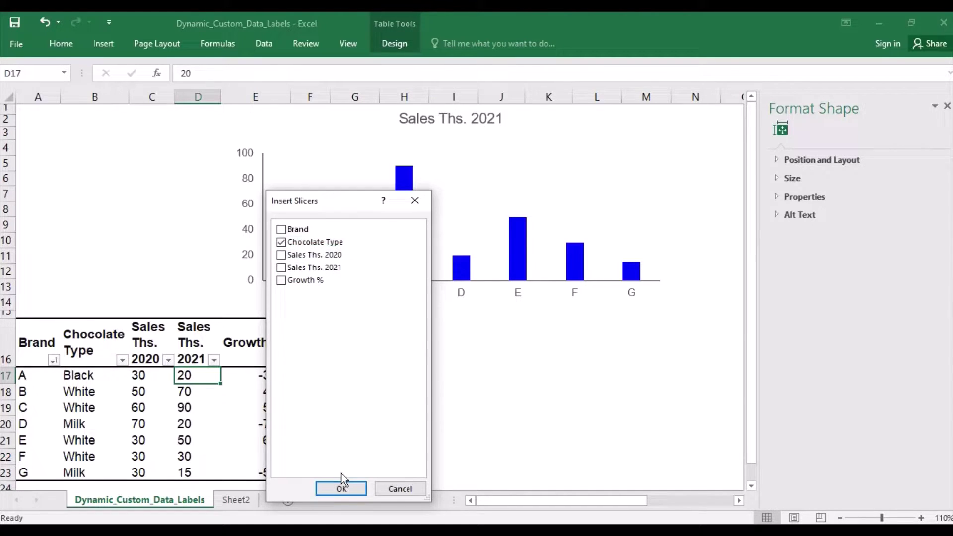
click(341, 488)
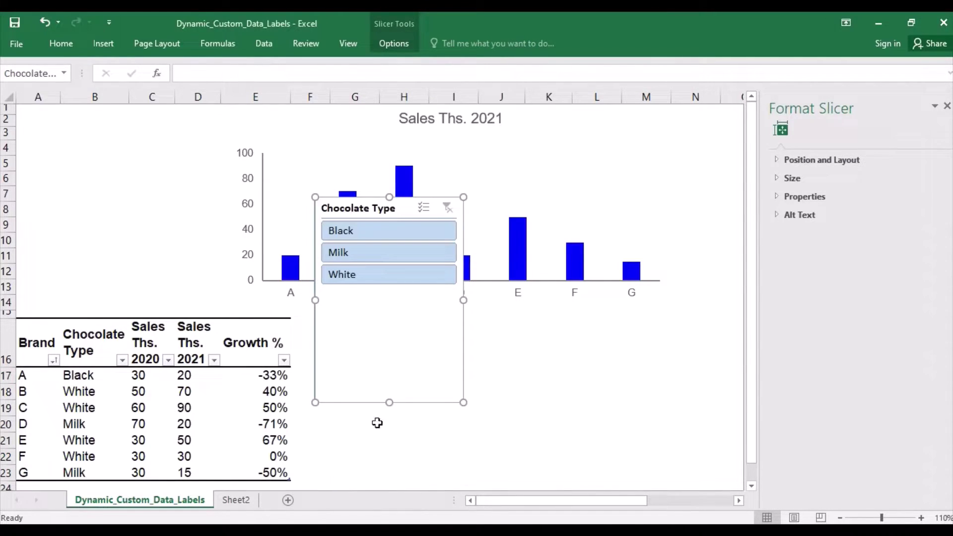
- Shorten the slicer to its three buttons and place it left of the chart
drag(389, 317, 389, 302)
drag(352, 204, 92, 170)
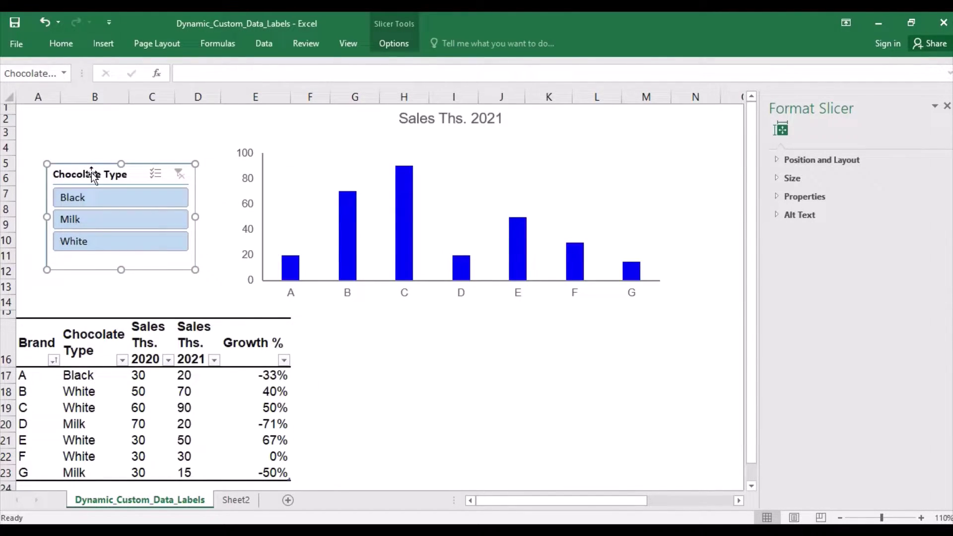
click(386, 350)
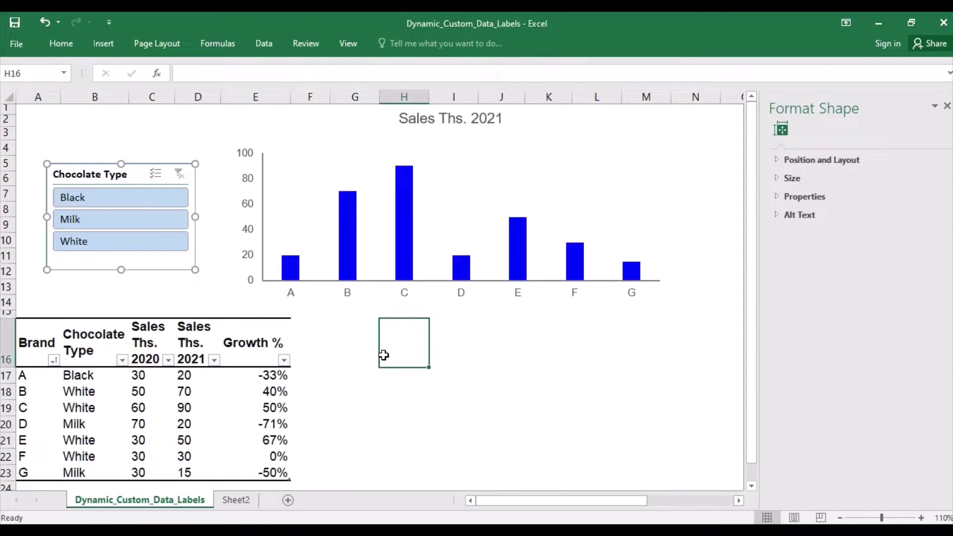
- Add value data labels above every sales bar
click(405, 232)
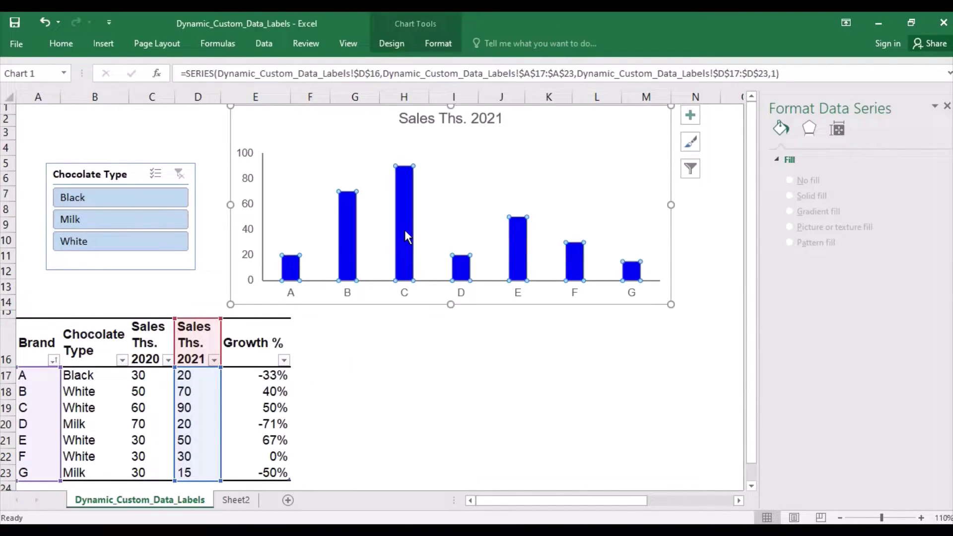
right_click(404, 230)
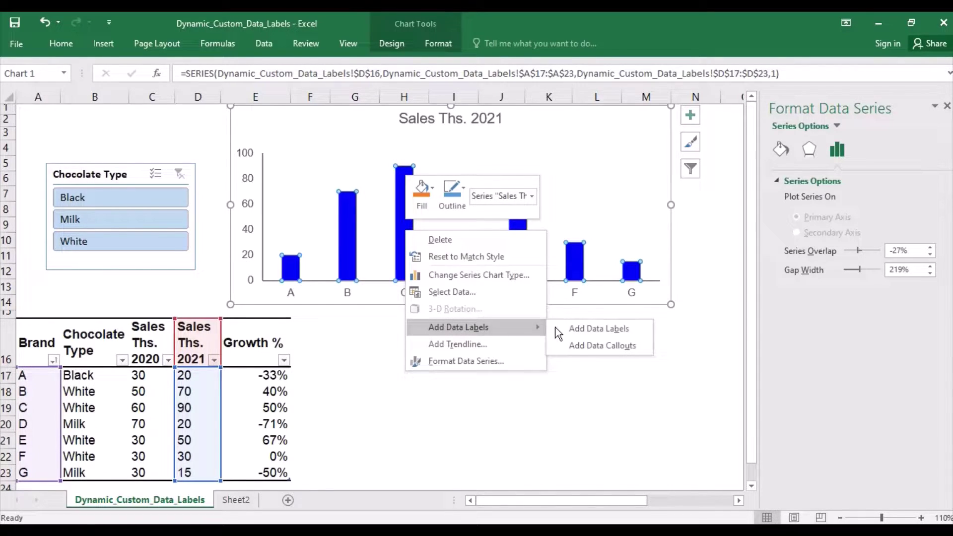
click(566, 331)
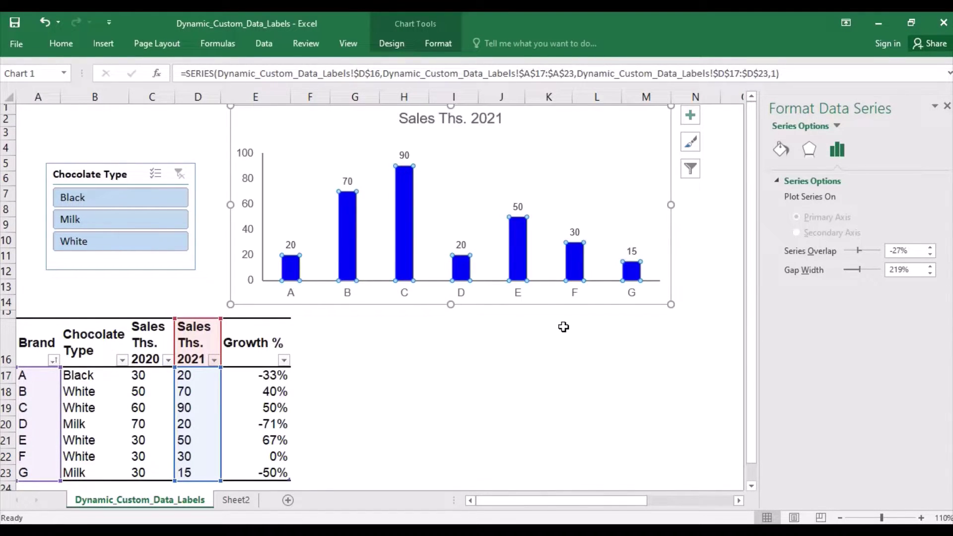
- Open Format Data Labels for the bar labels and expand the Number section
click(519, 208)
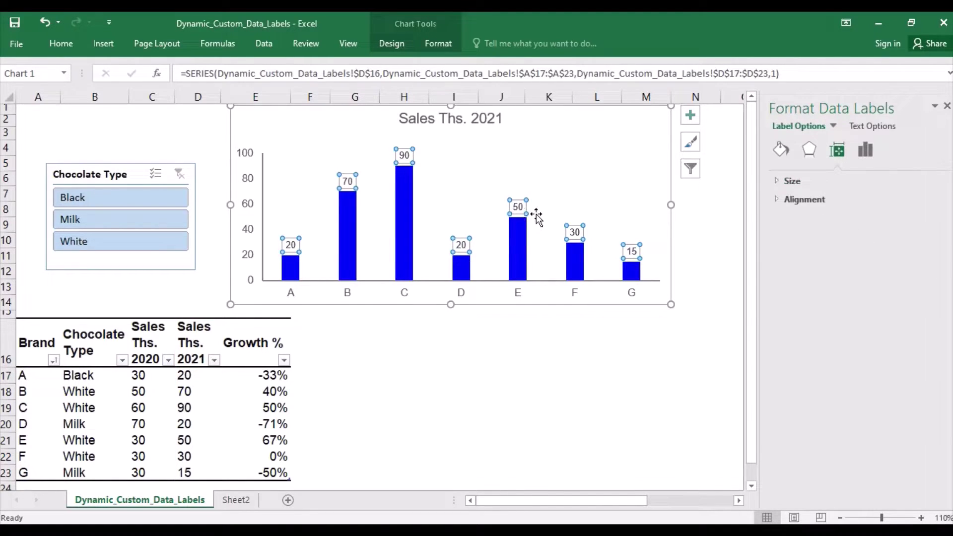
right_click(521, 210)
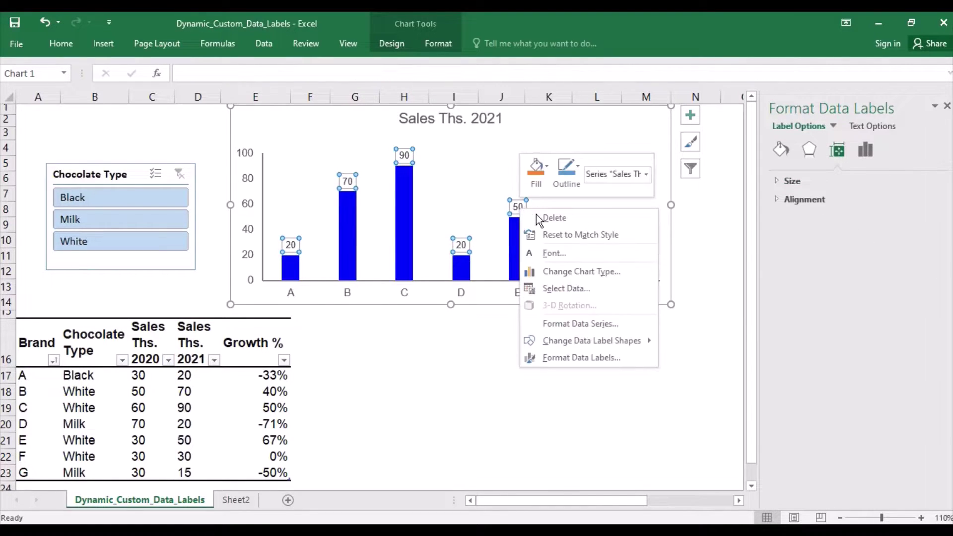
click(585, 356)
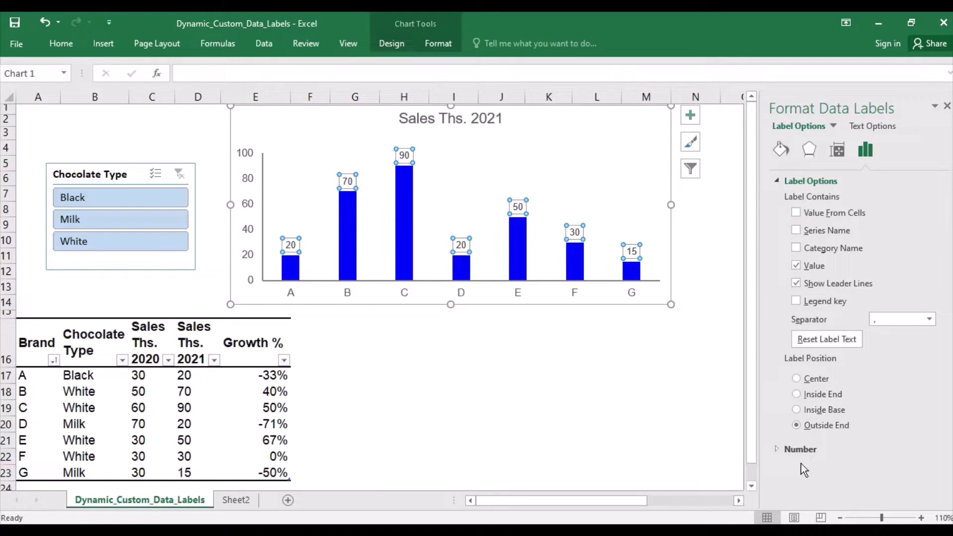
click(776, 451)
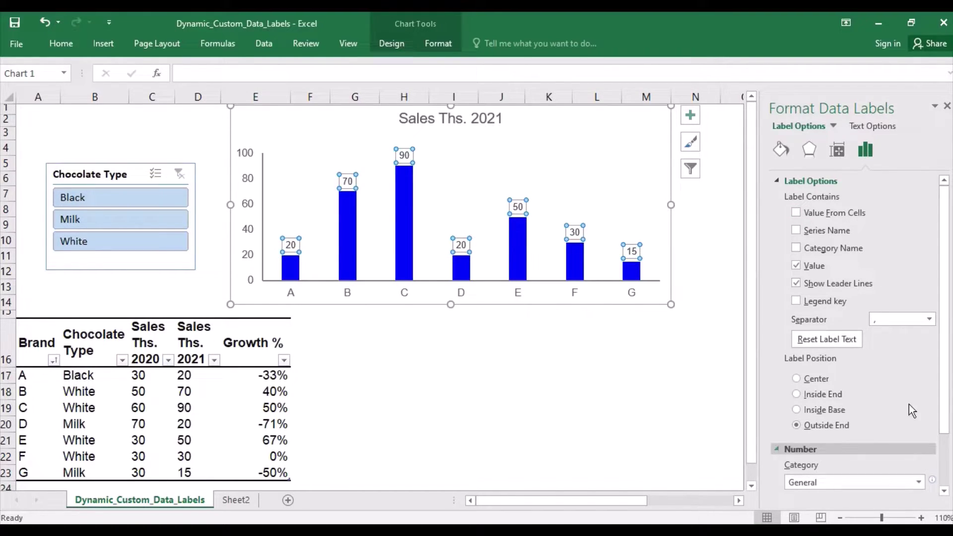
drag(949, 382, 949, 455)
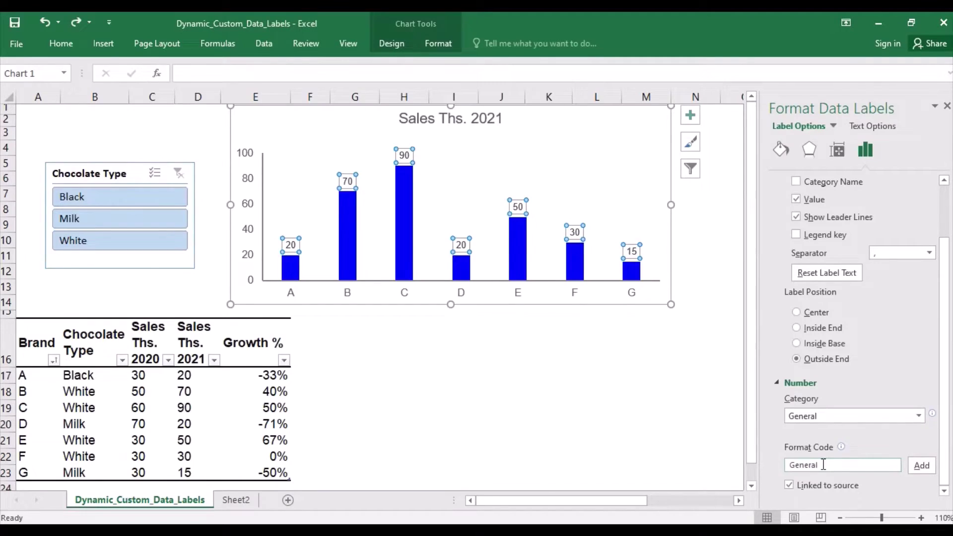
drag(945, 403, 944, 315)
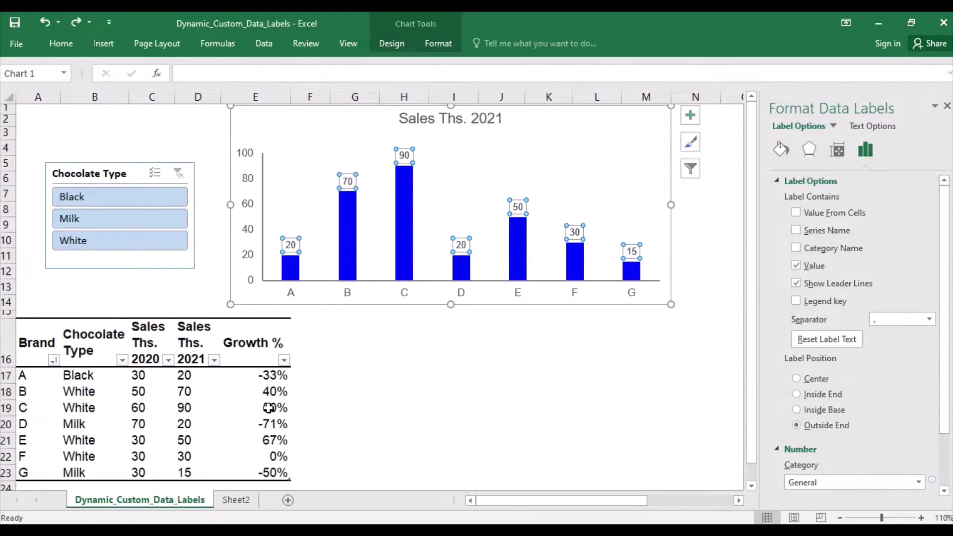
- In F17 type =IF(E17=AGGREGATE(4,5,E$17:E$23),"Best Rate"&ROUND(E17*100,0)&"%"
click(308, 375)
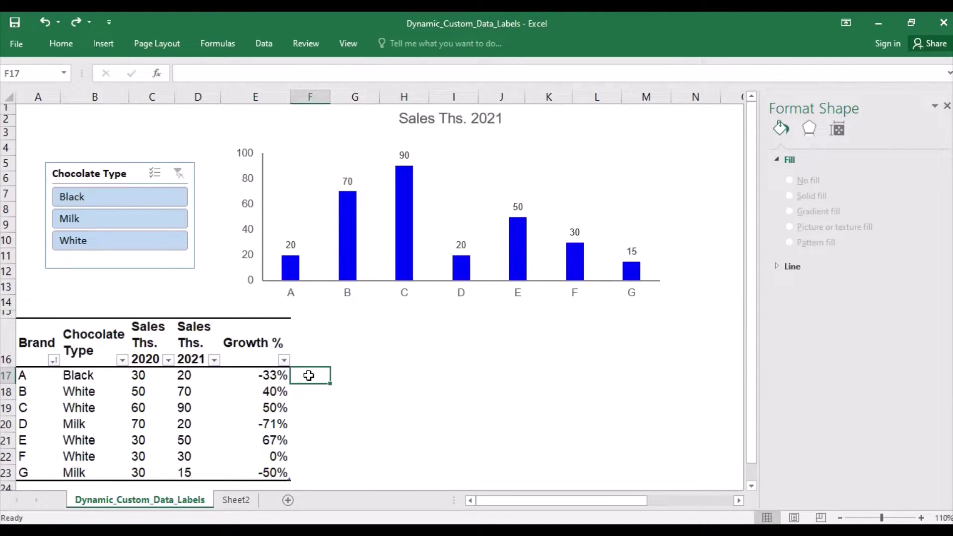
text(=if)
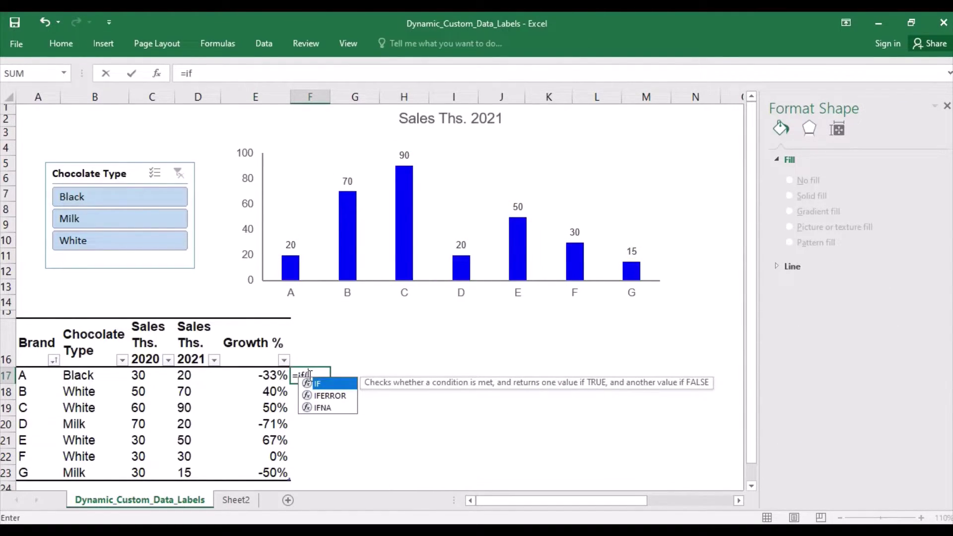
text((e)
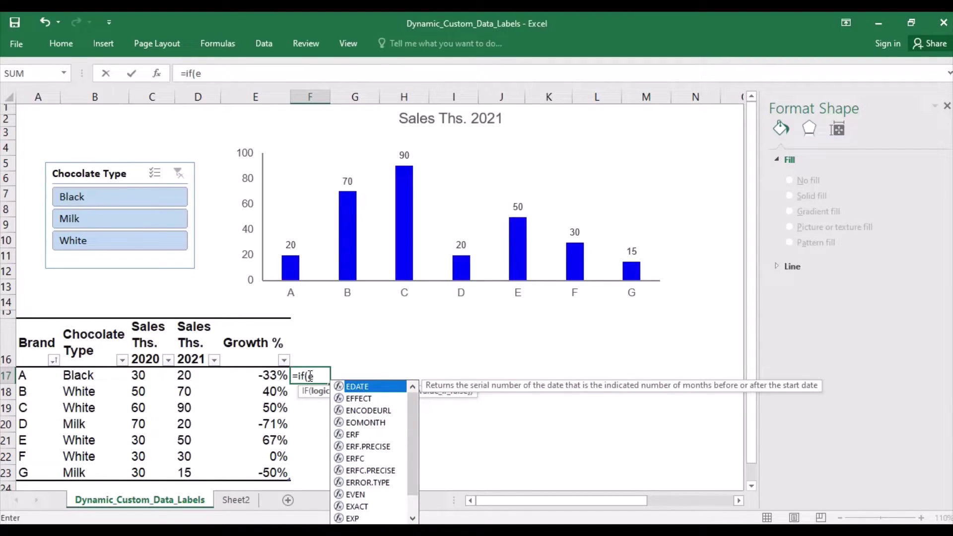
text(17)
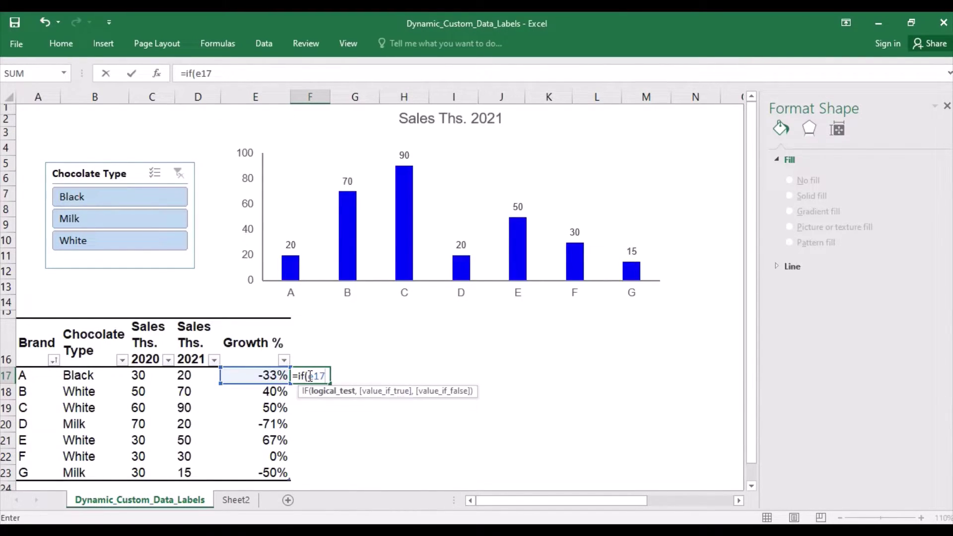
text(=aggreg)
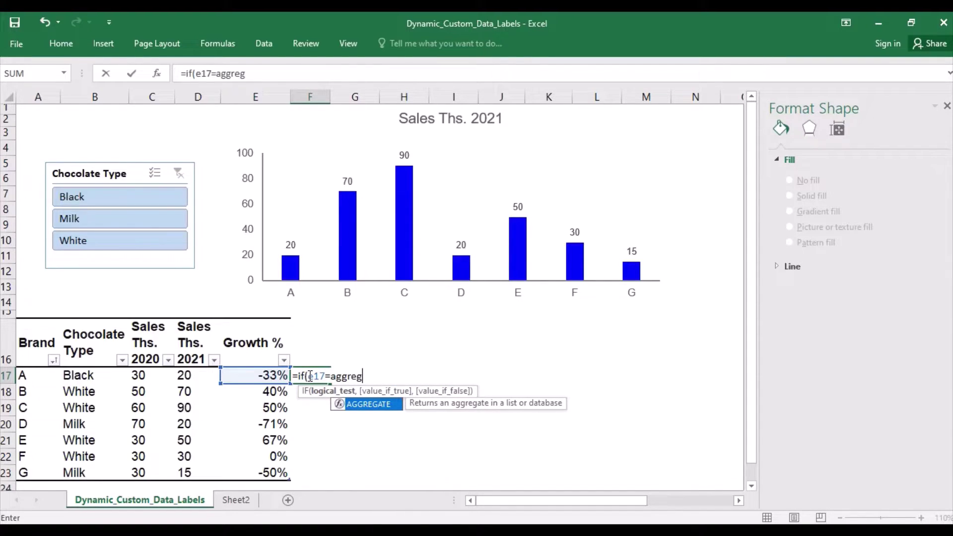
text(ate()
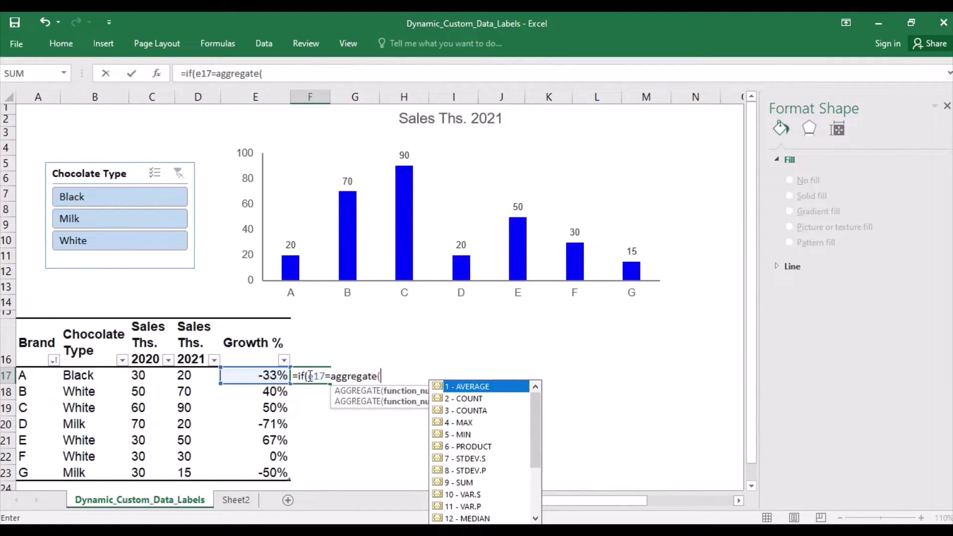
double_click(462, 423)
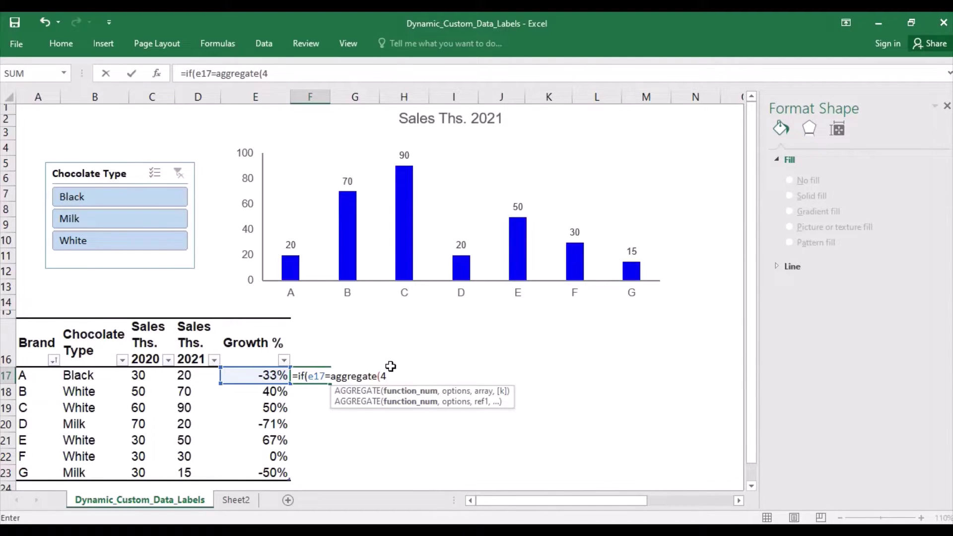
text(,)
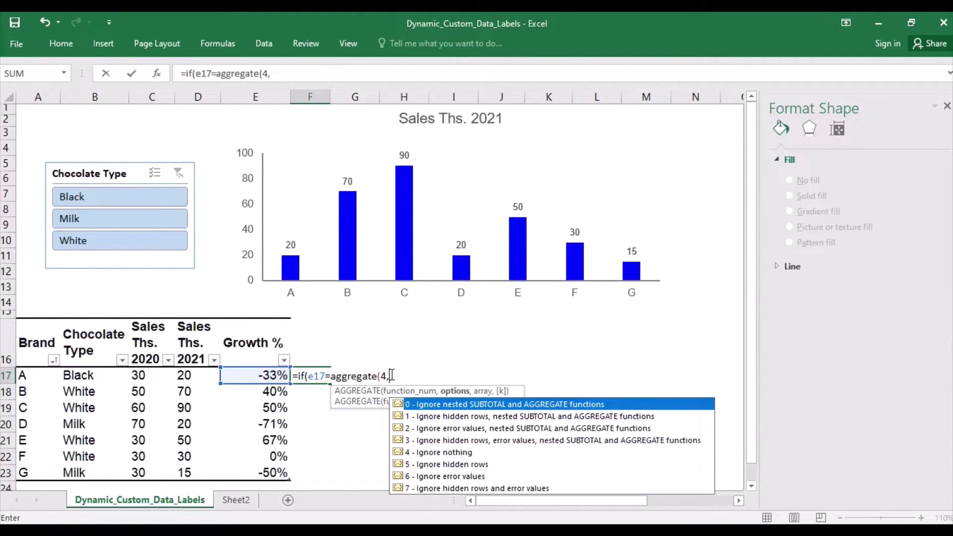
text(5,)
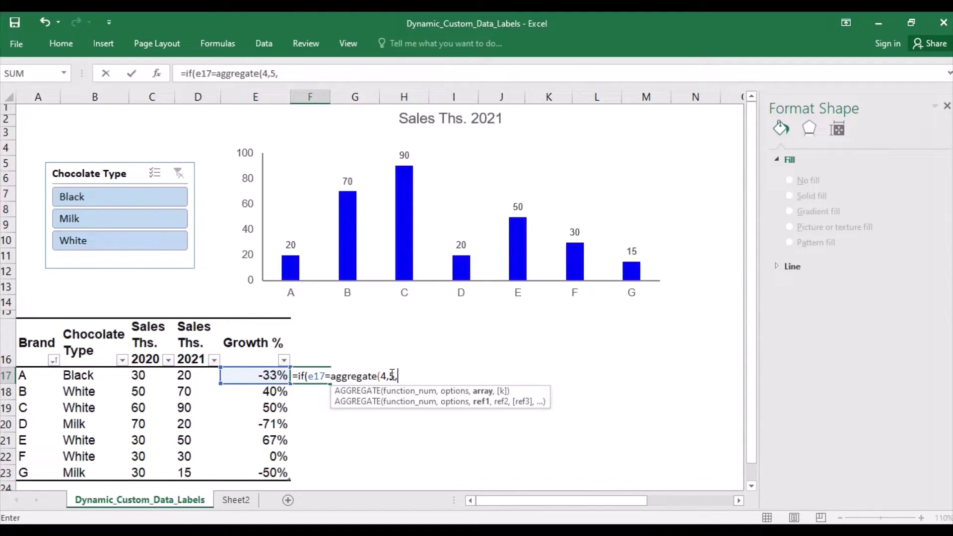
text(e)
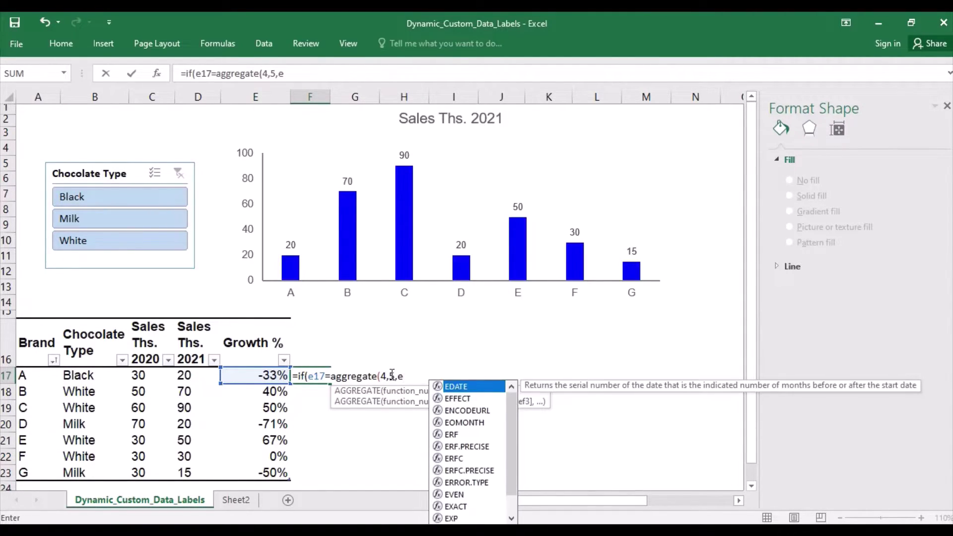
text($17)
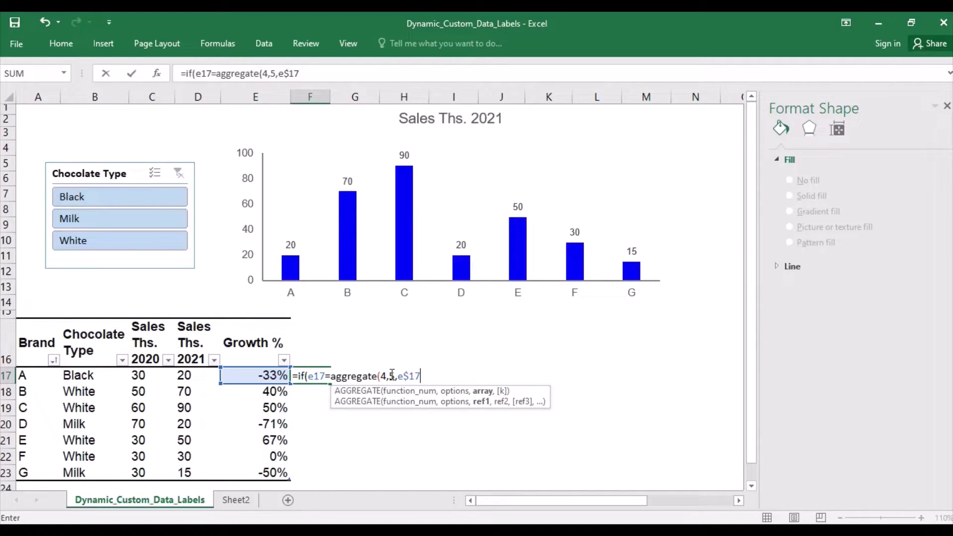
text(:e$23))
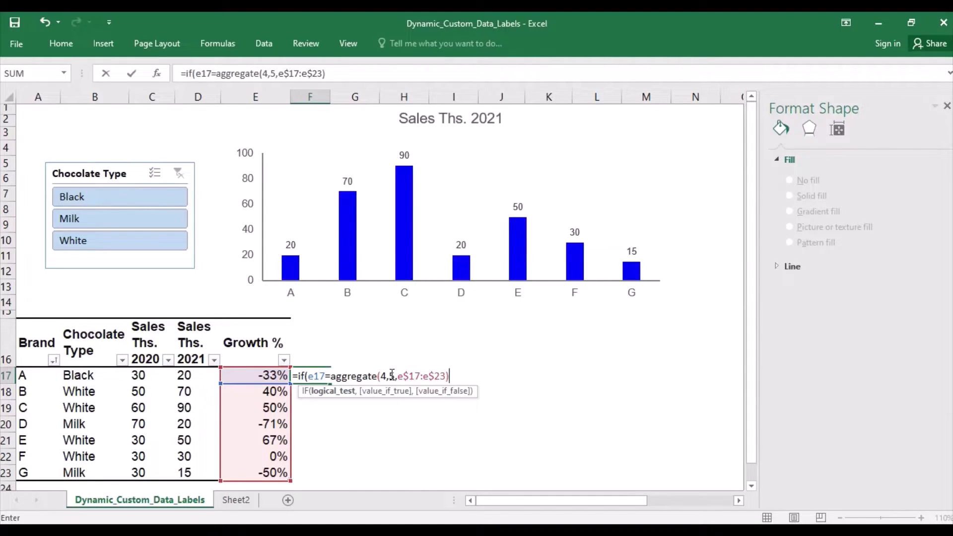
text(,)
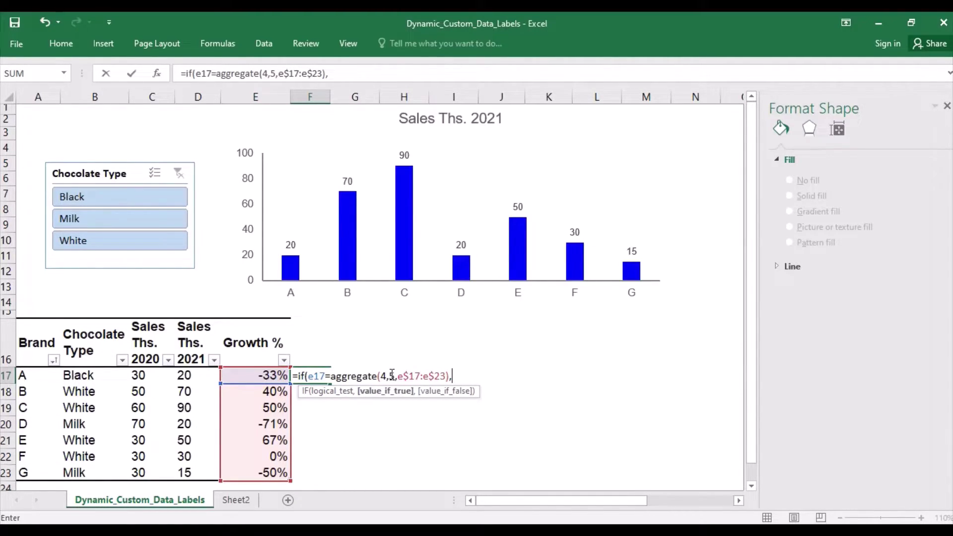
text("Best Rate"&)
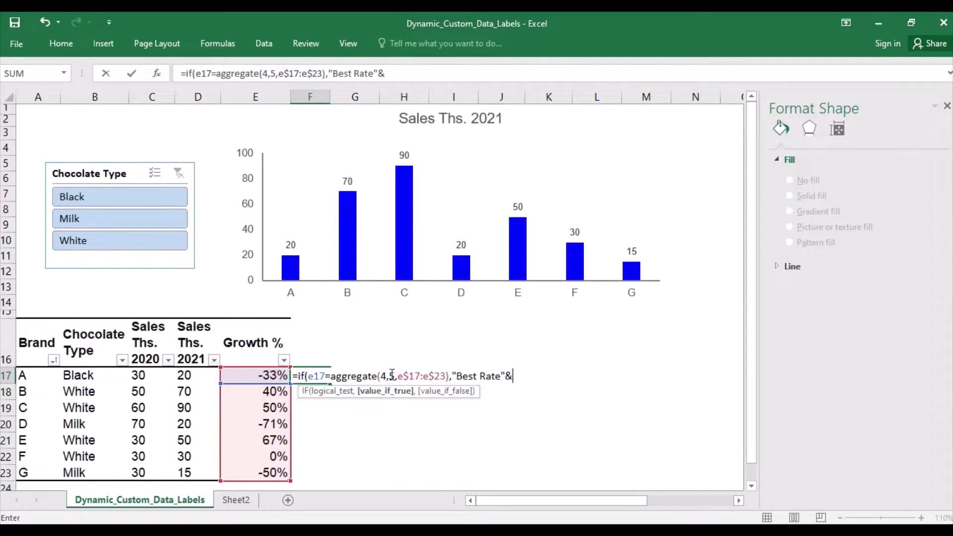
text(round)
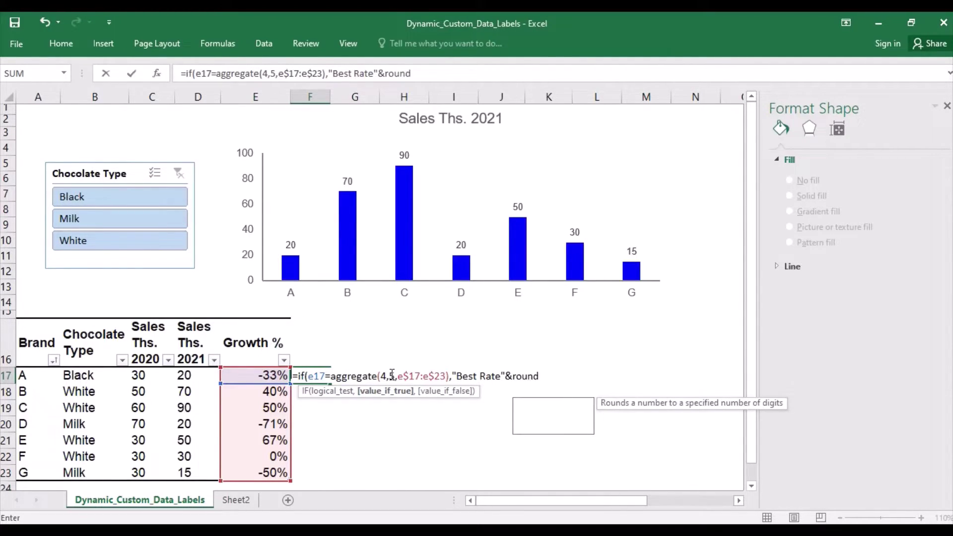
text((e17)
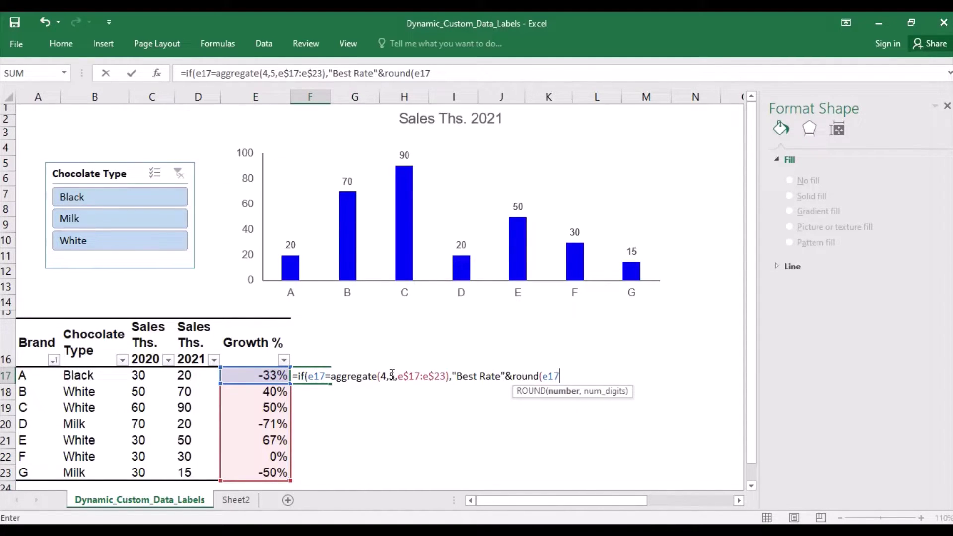
text(*100)
text(,0)
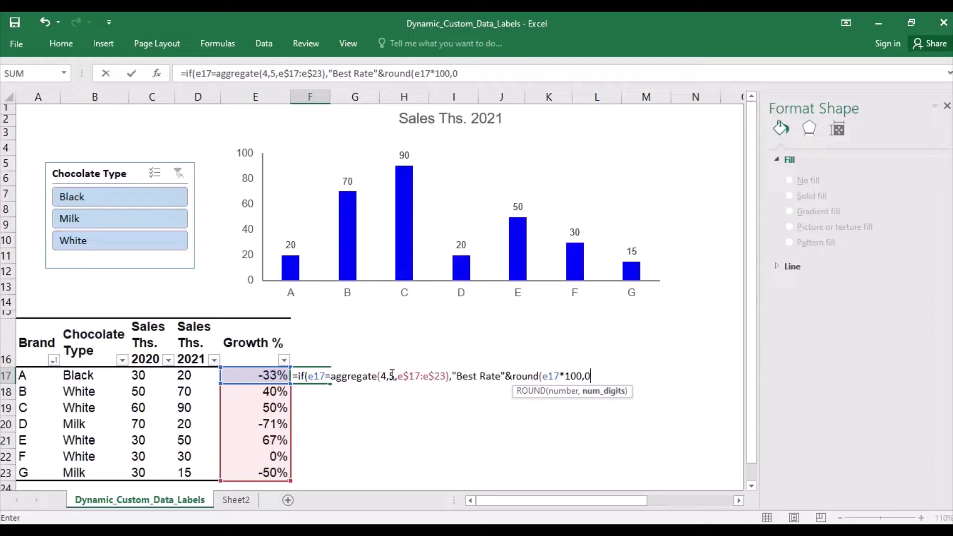
text())
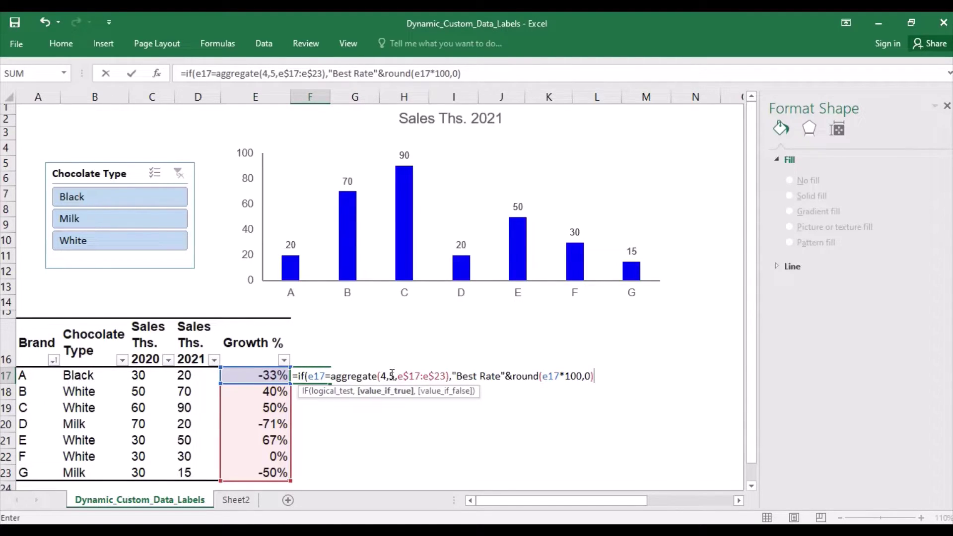
text(&"%")
- Copy the Best Rate condition and paste it into a nested second IF
click(501, 376)
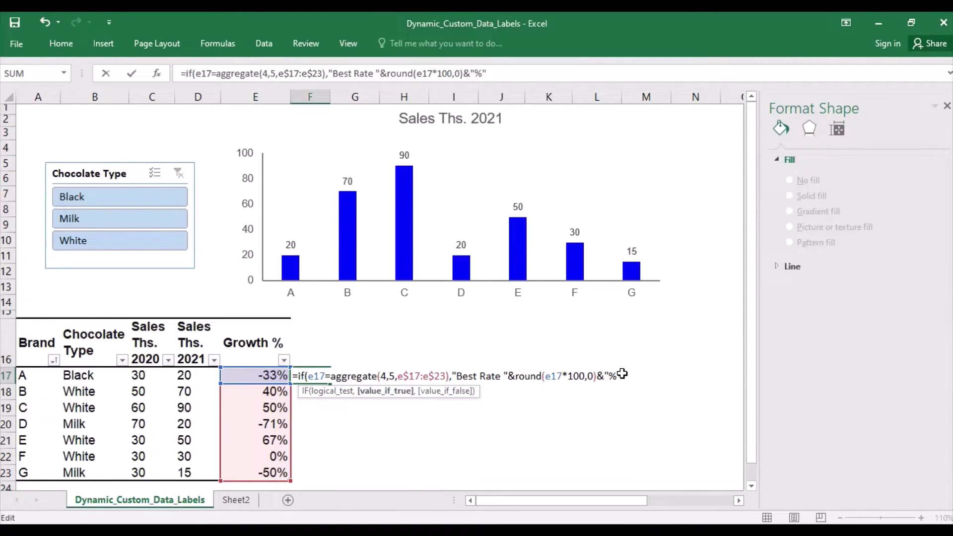
drag(621, 376, 307, 377)
key(ctrl+c)
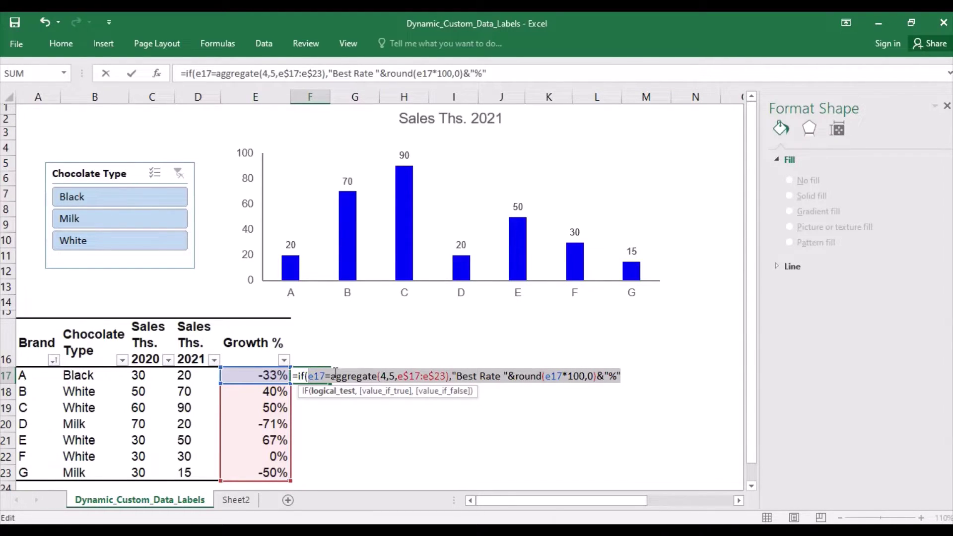
click(621, 376)
text(,)
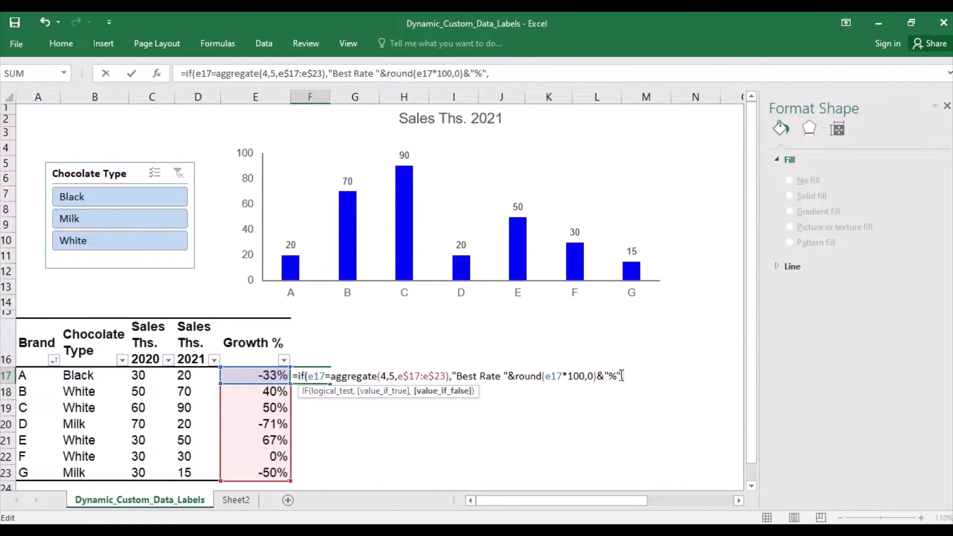
text(if)
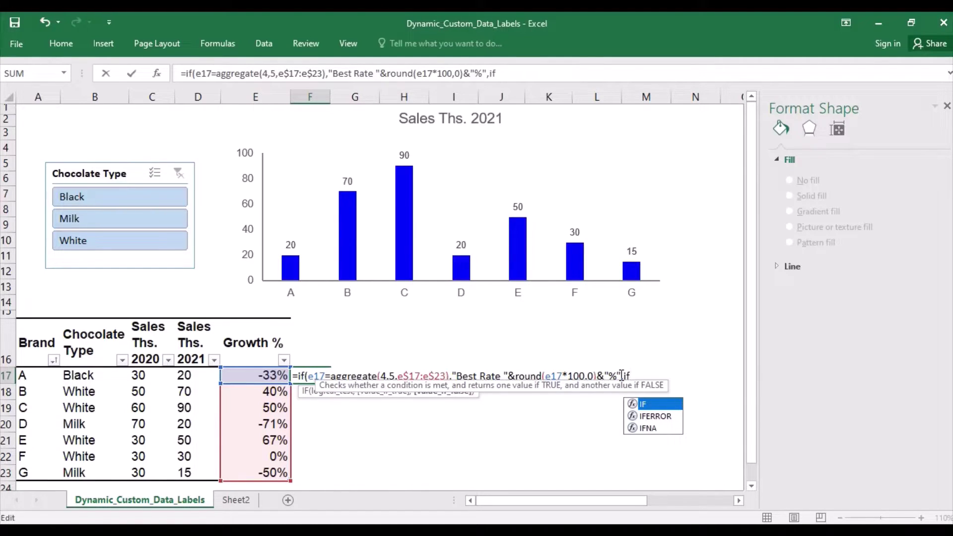
text(()
key(ctrl+v)
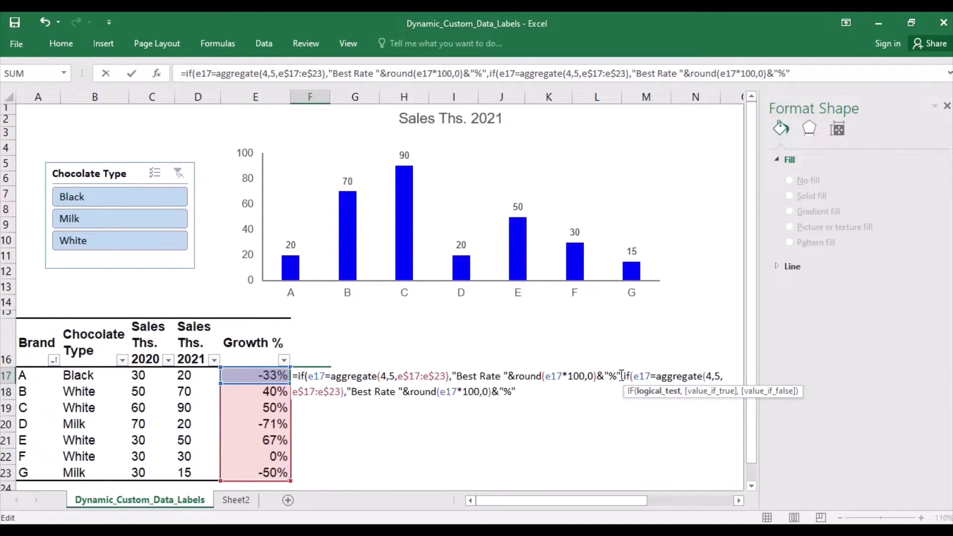
- Change the copy to AGGREGATE(5,…) with "Worst Rate", close with "", and fill the column
click(711, 375)
key(BackSpace)
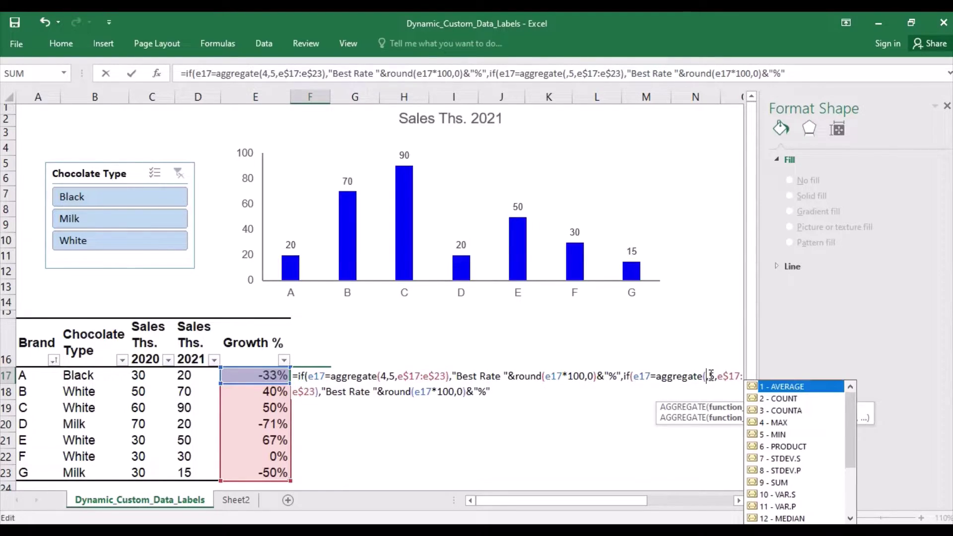
text(5)
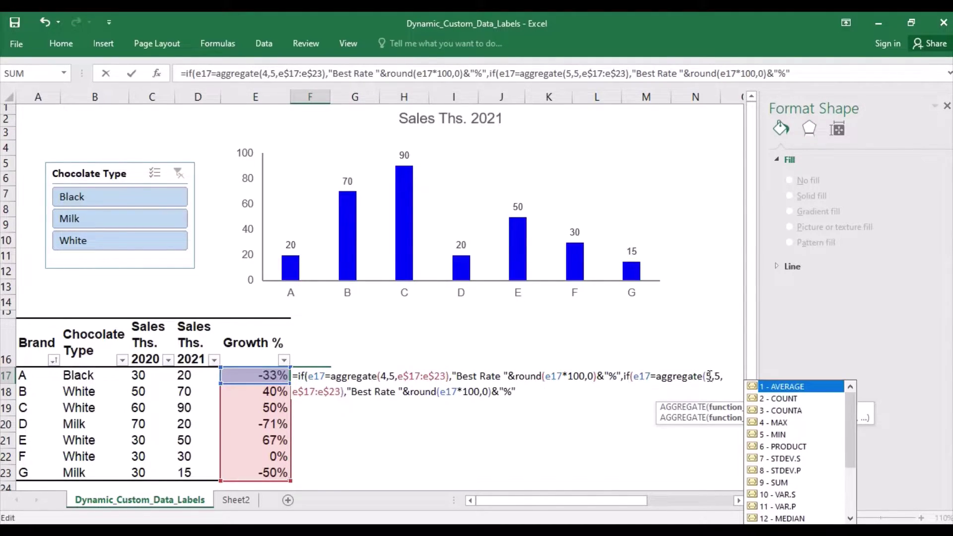
click(371, 391)
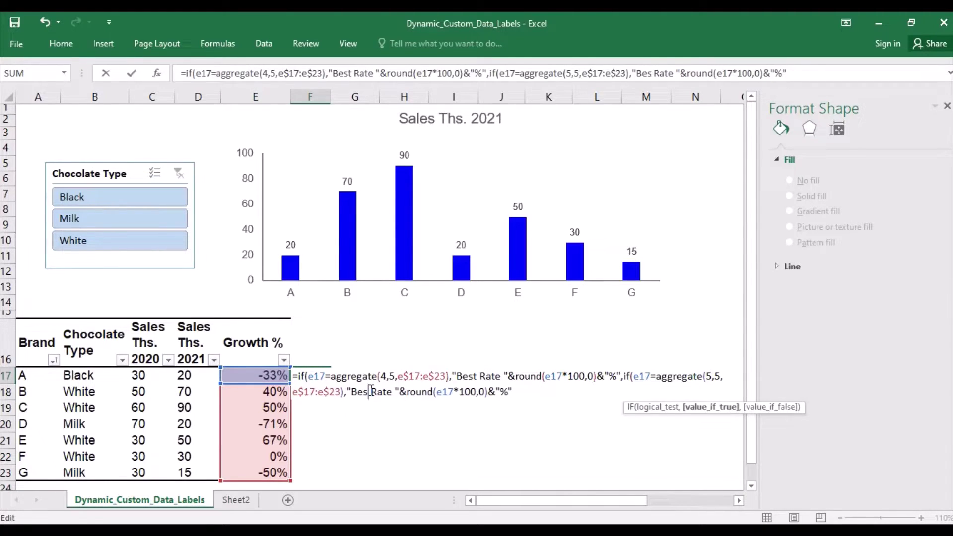
key(BackSpace)
key(BackSpace)
key(BackSpace)
key(BackSpace)
text(Worst)
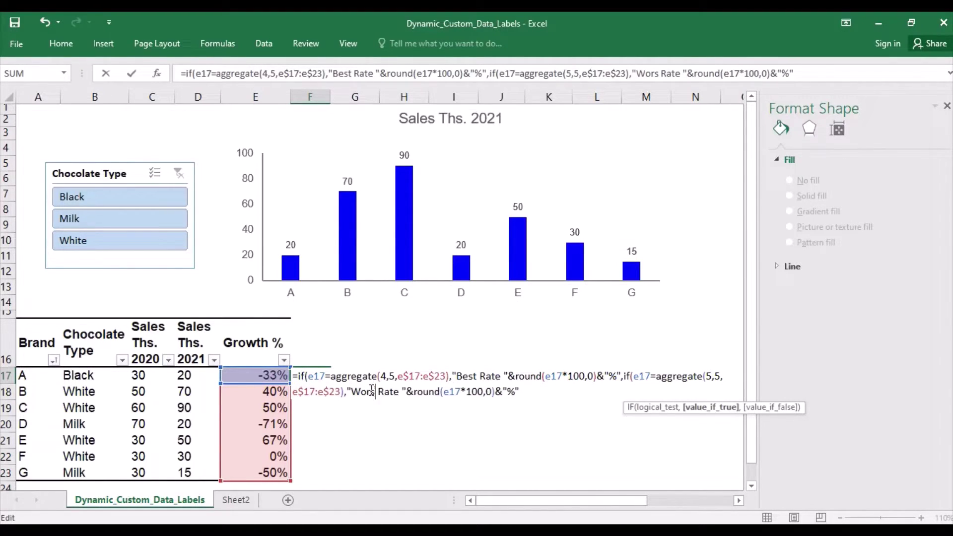
click(526, 392)
text(,)
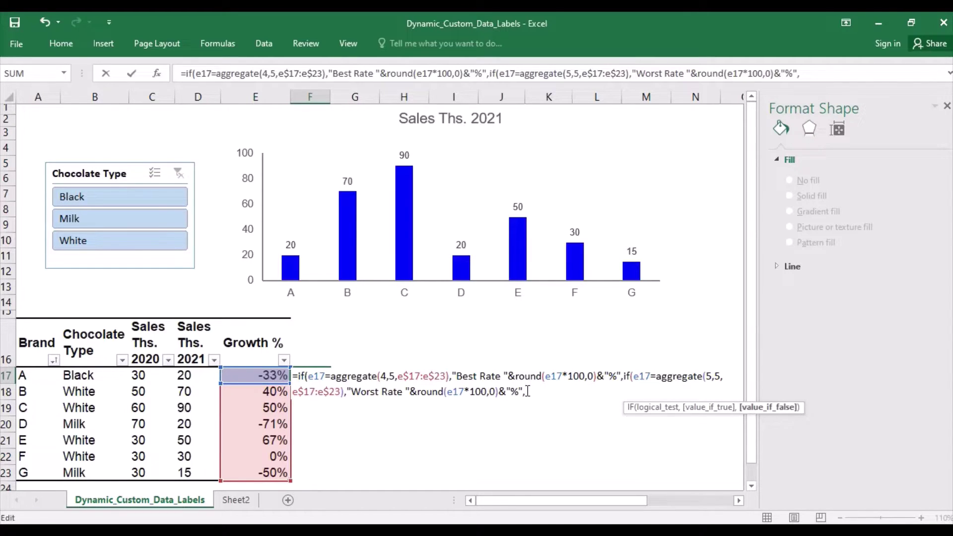
text("")))
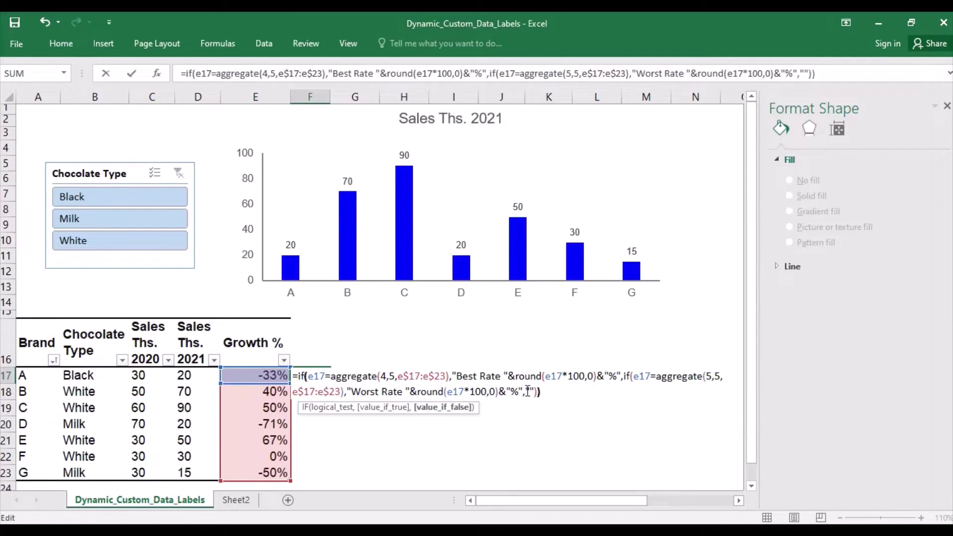
key(Return)
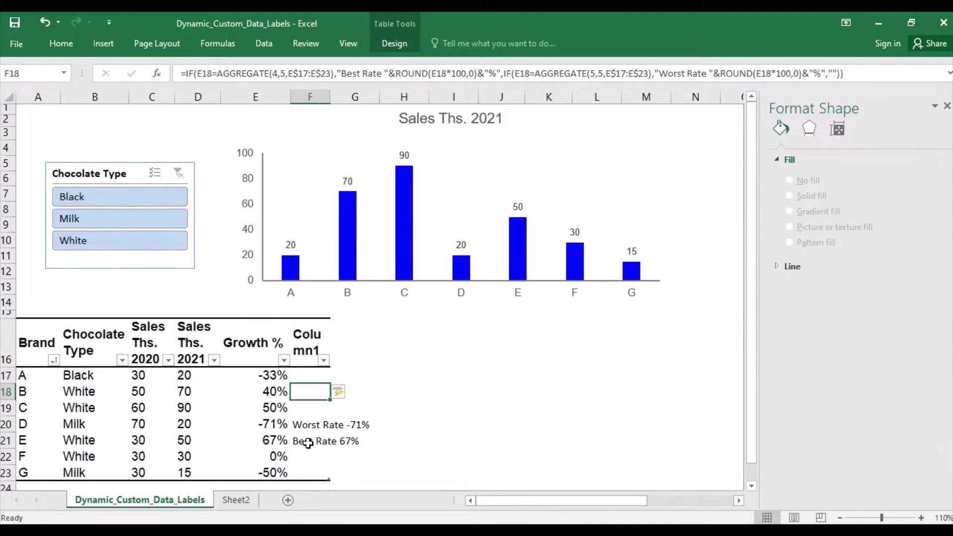
- Set the chart labels to Value From Cells using range $F$17:$F$23
click(404, 156)
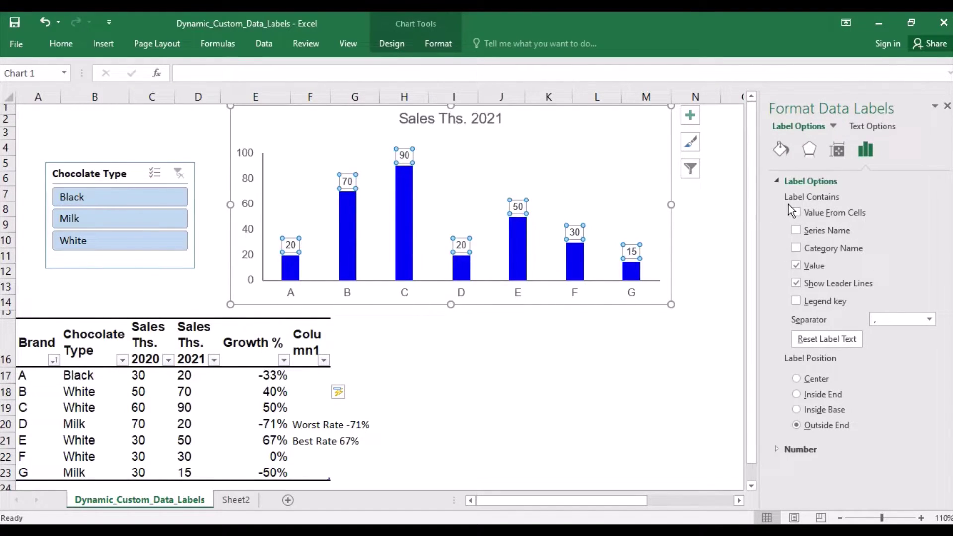
click(795, 212)
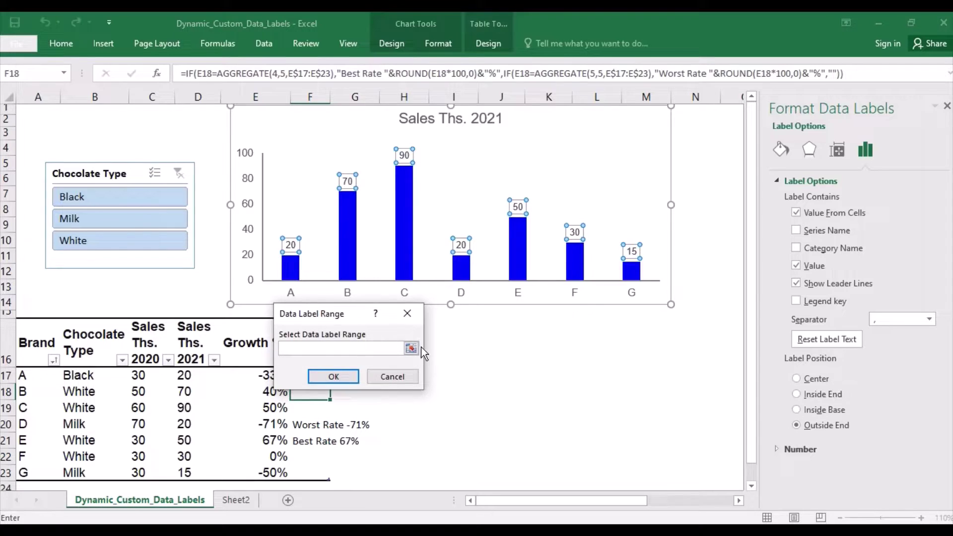
click(411, 348)
drag(307, 377, 314, 468)
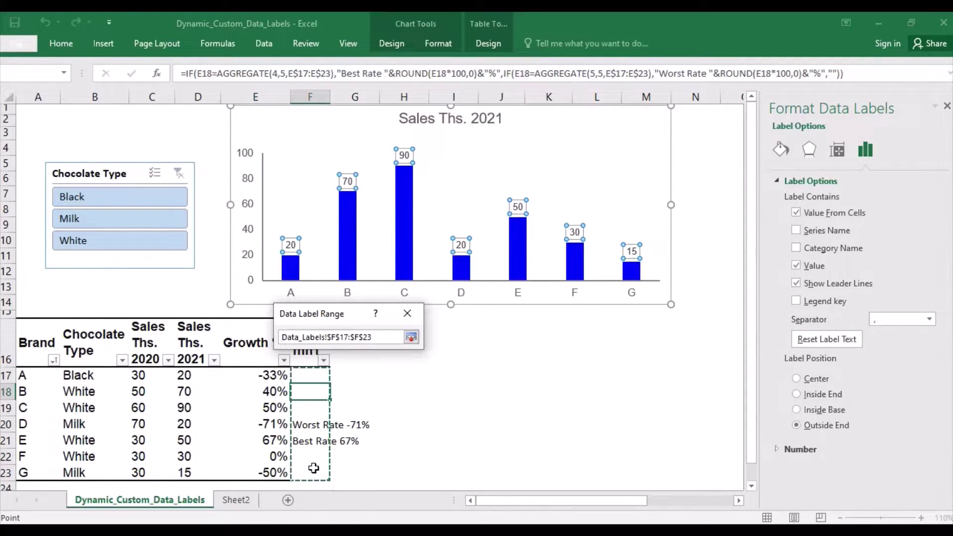
click(411, 338)
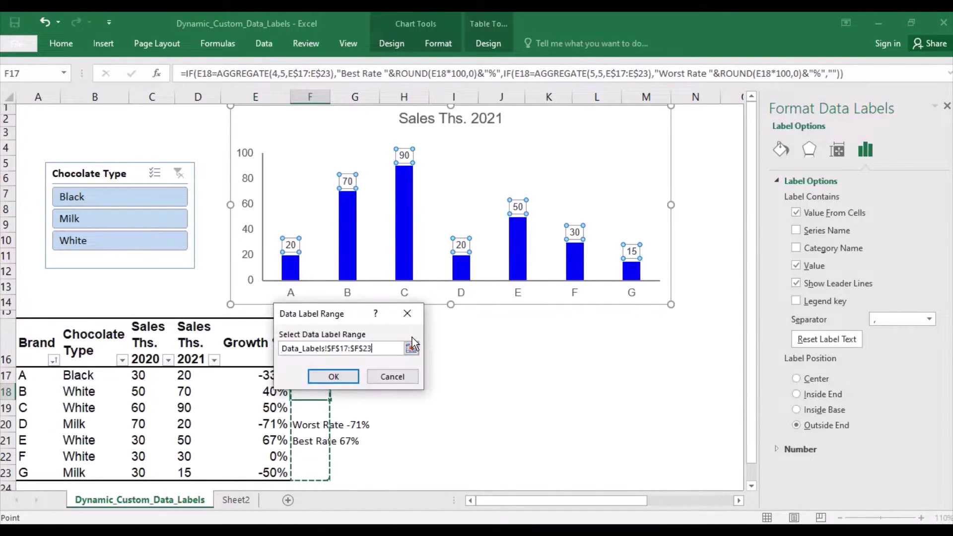
click(354, 372)
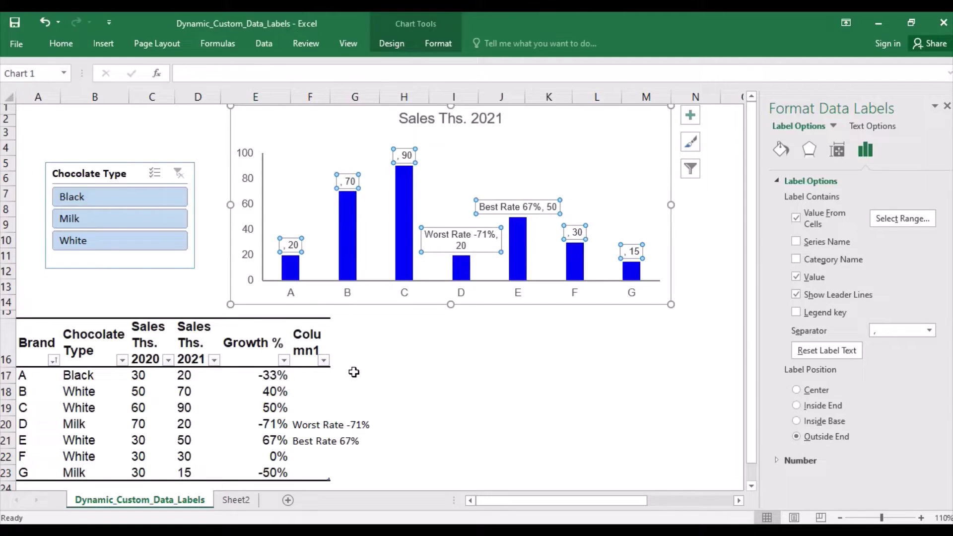
- Use a new-line label separator, narrow the Worst Rate label to wrap, and apply it to all labels
click(928, 331)
click(895, 386)
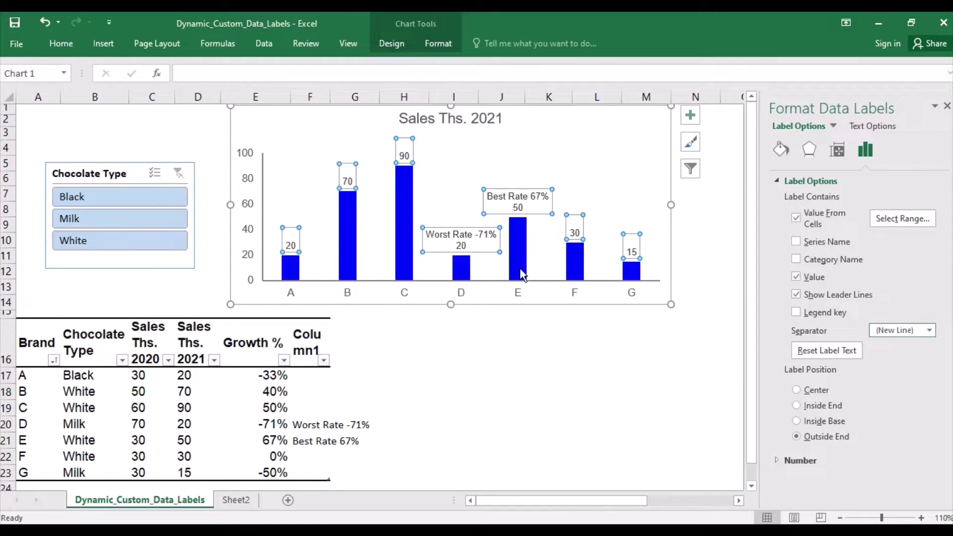
click(493, 251)
click(493, 250)
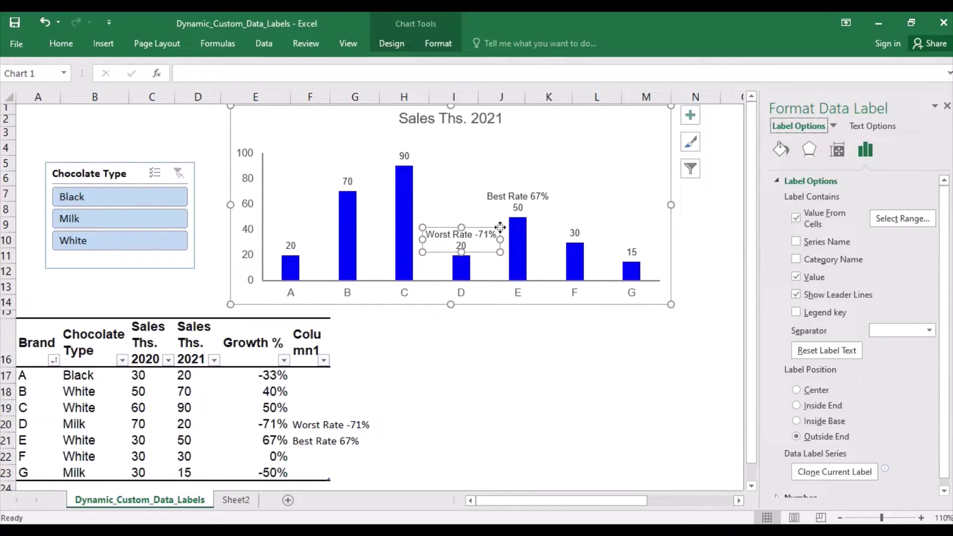
mouse_move(500, 250)
mouse_down()
mouse_move(494, 261)
mouse_move(484, 255)
mouse_up()
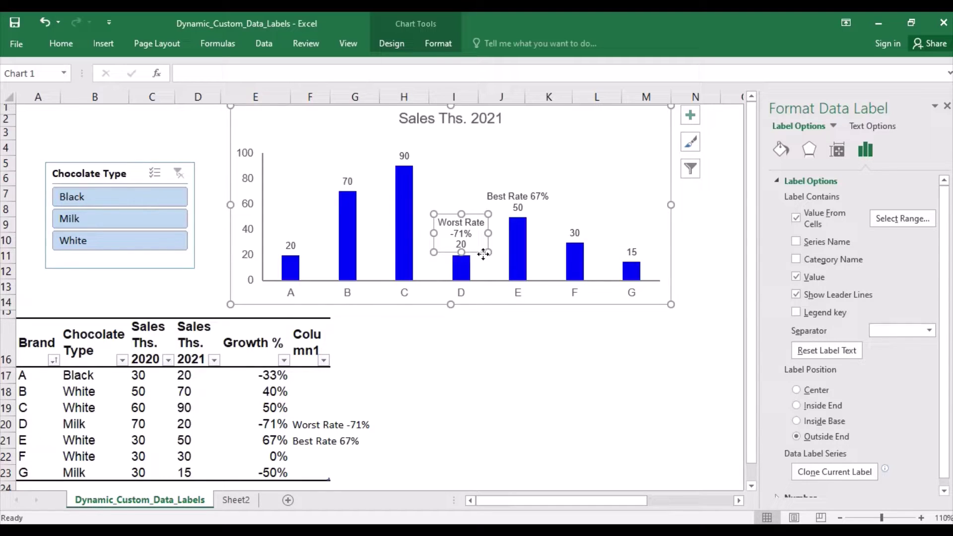
click(841, 476)
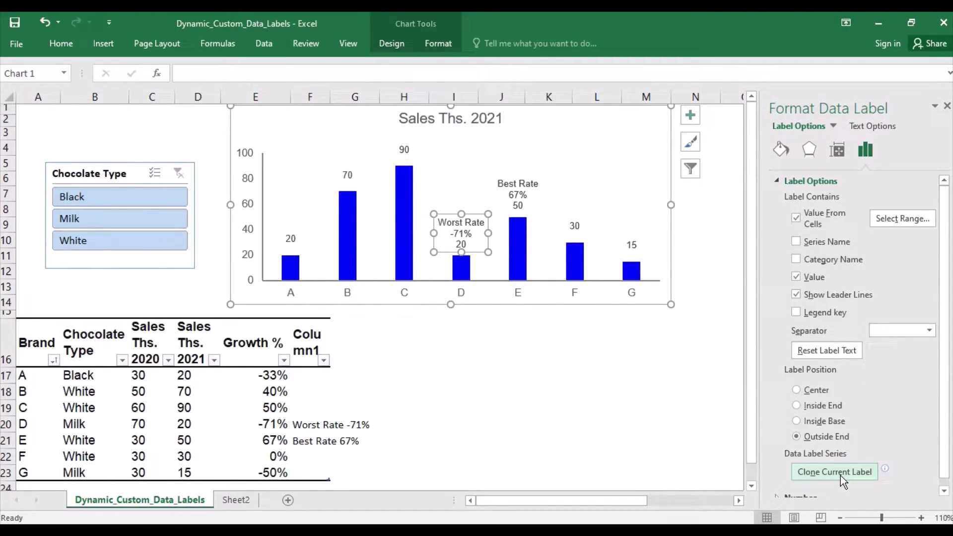
click(479, 365)
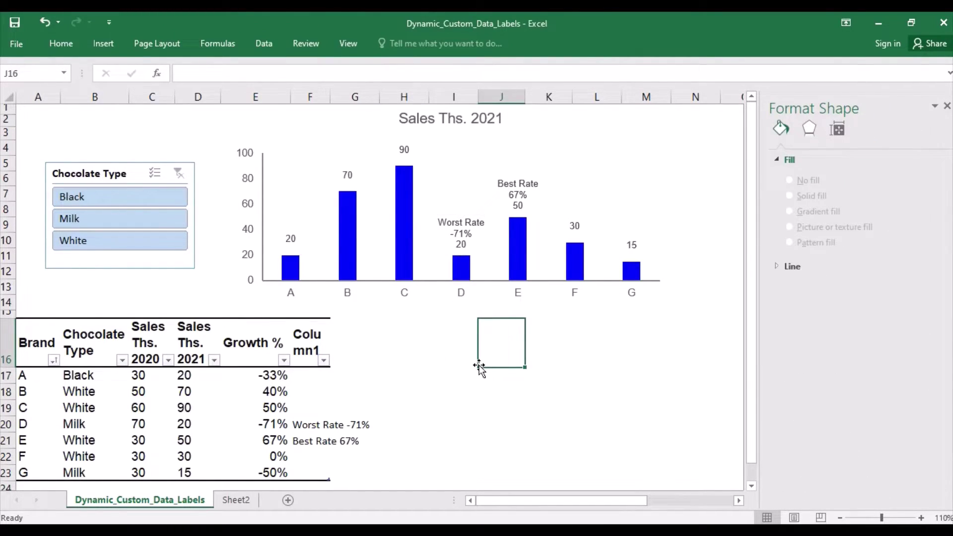
- Filter the slicer to White, then Milk chocolate, then clear the filter to show all brands
click(96, 242)
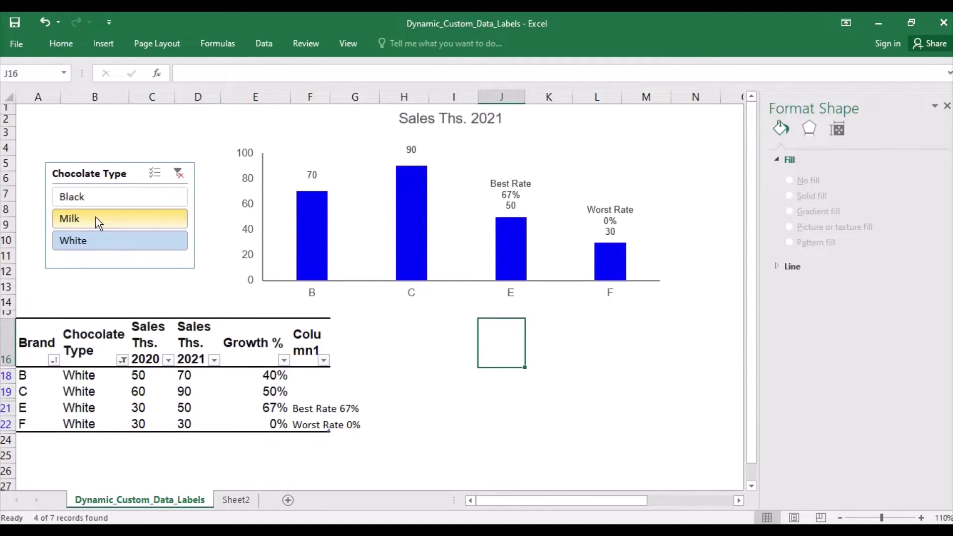
click(97, 220)
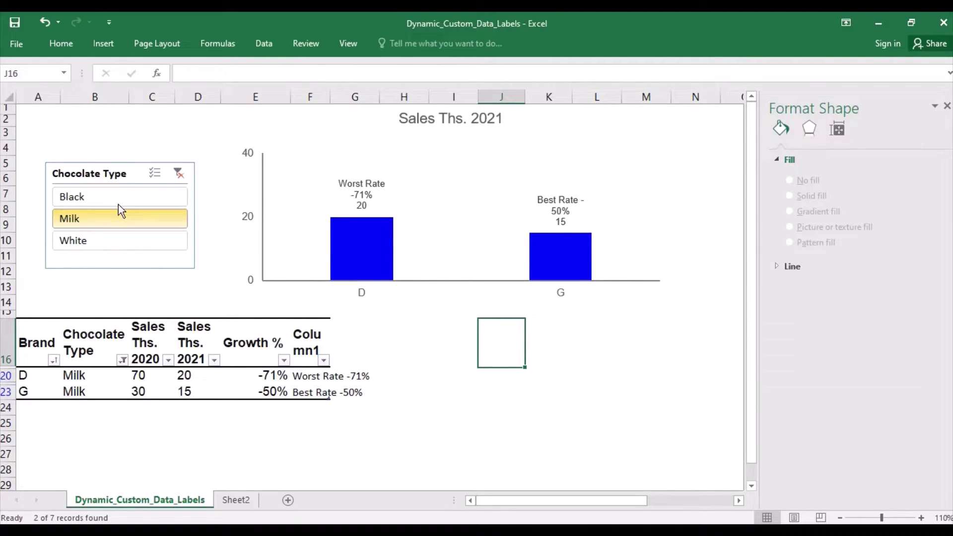
click(177, 171)
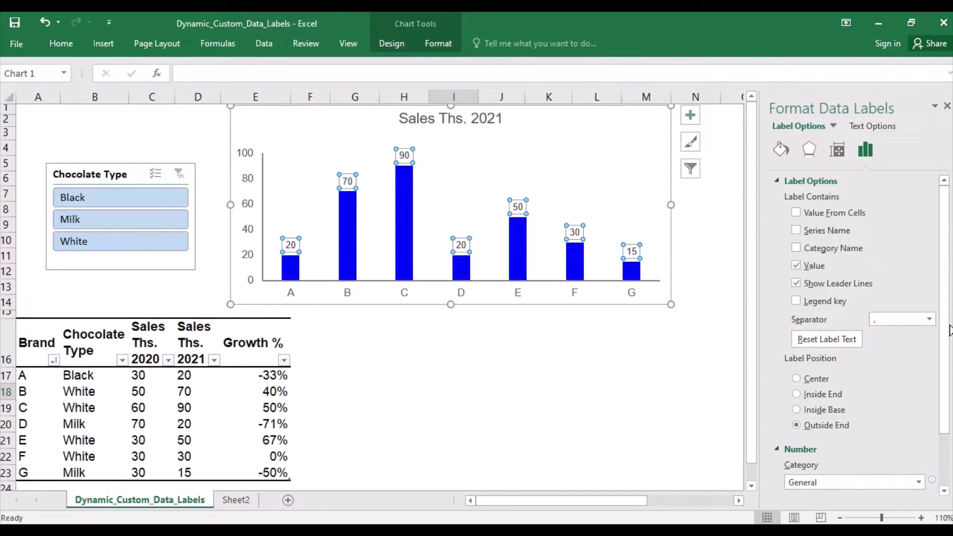
scroll(945, 341, down, 3)
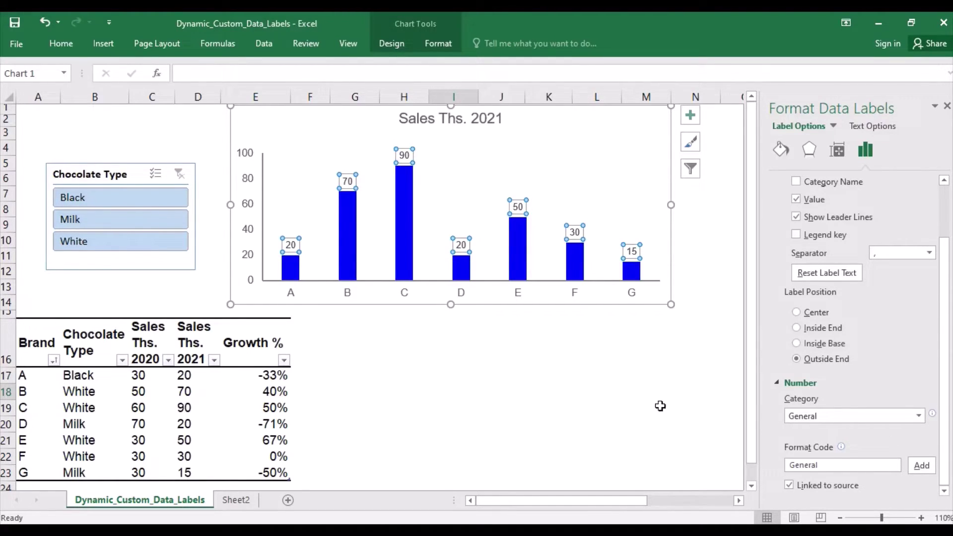
click(246, 374)
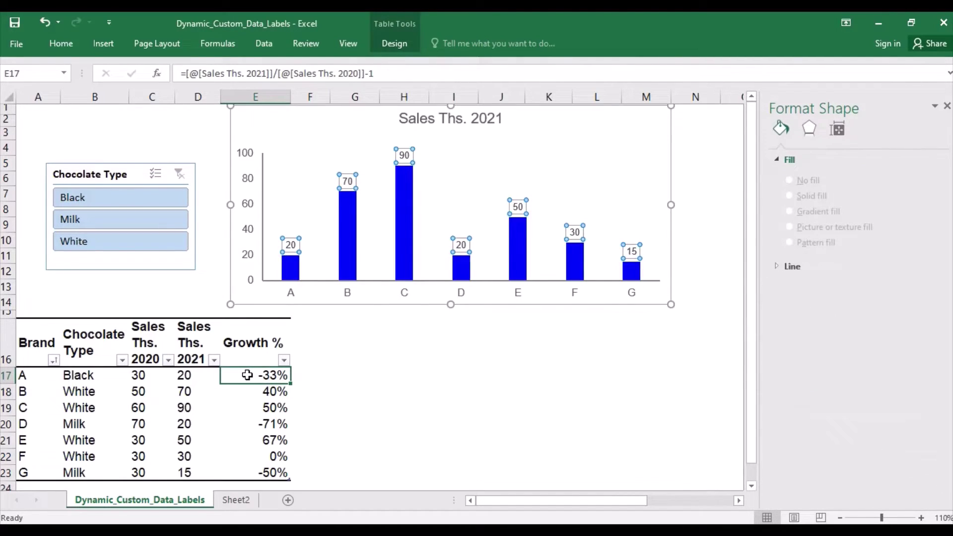
right_click(247, 375)
click(290, 333)
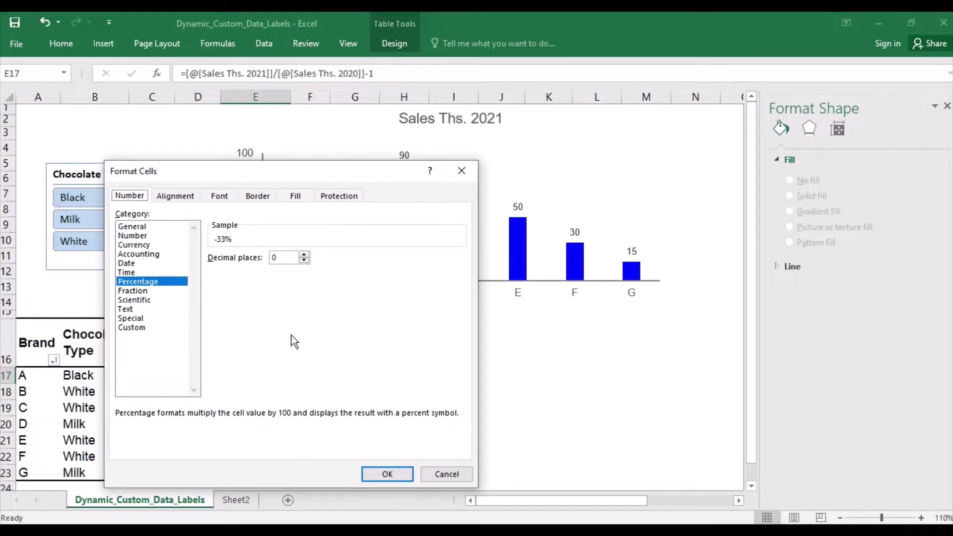
click(131, 329)
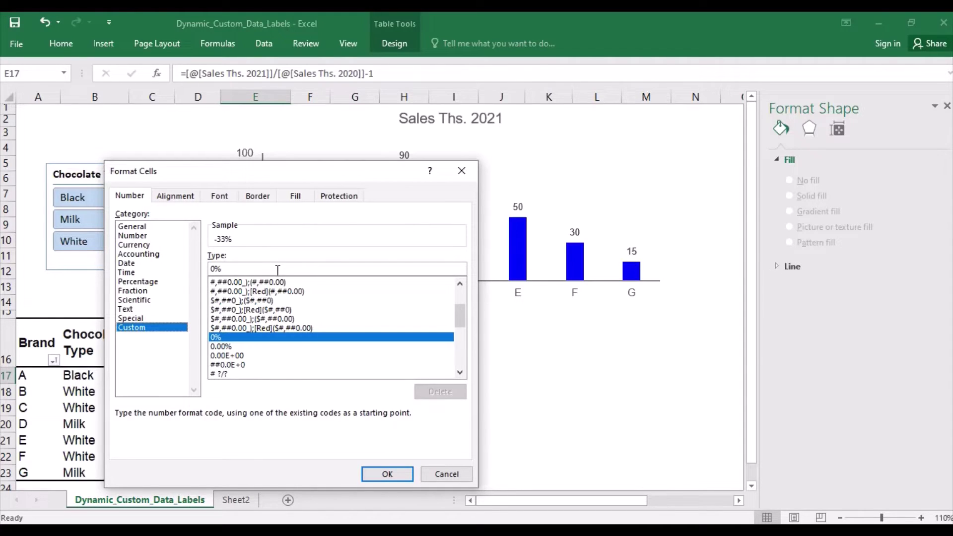
click(439, 479)
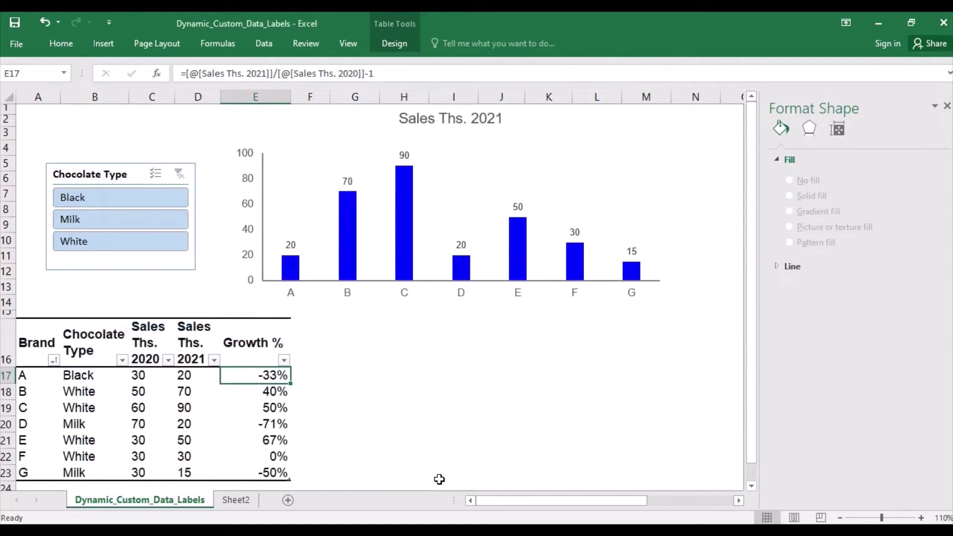
- Enter 0.5, -0.5 and 0 into I18:I20 and select the three cells
click(431, 392)
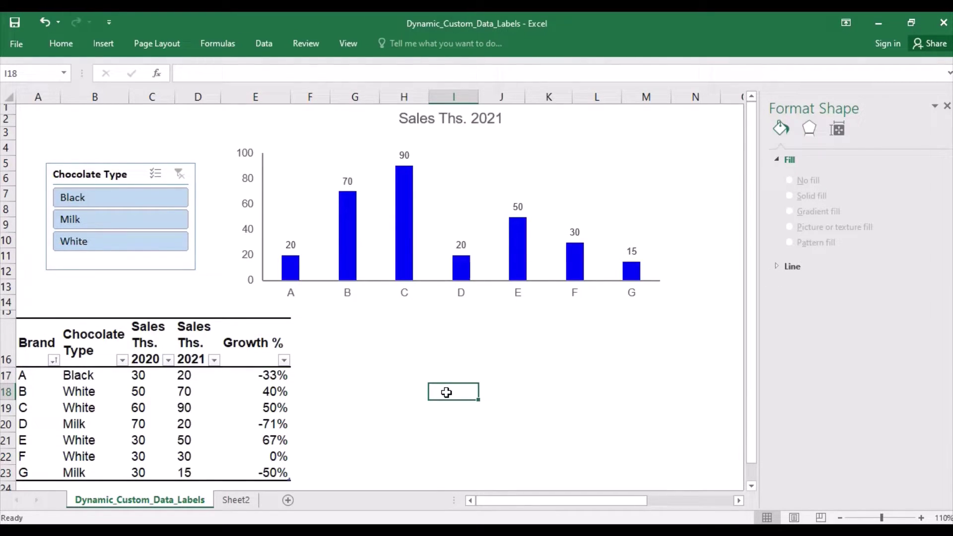
text(.)
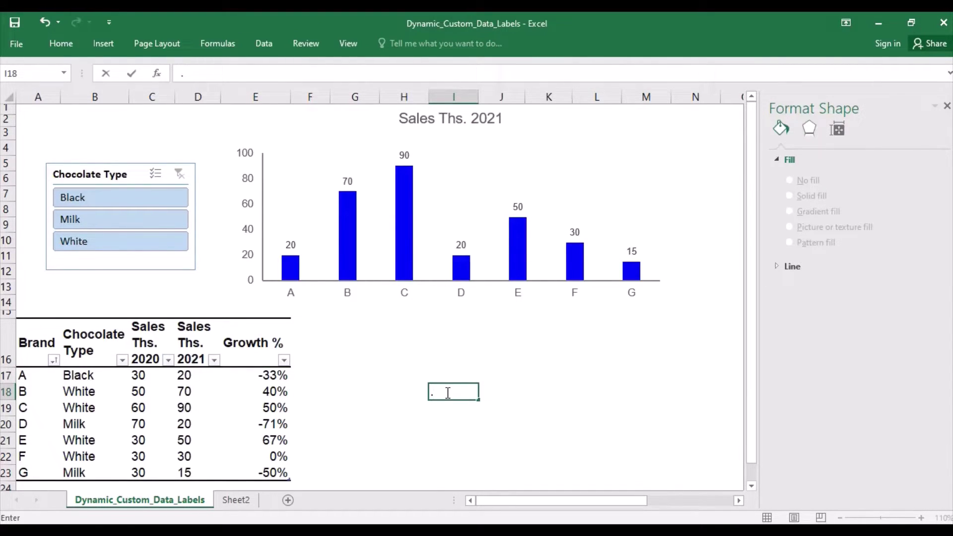
text(5)
key(Return)
text(-.5)
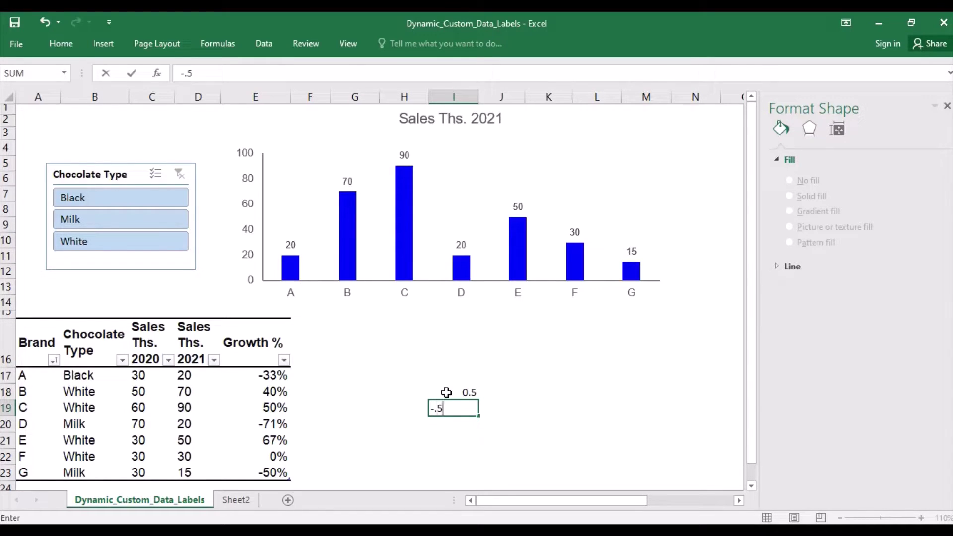
key(Return)
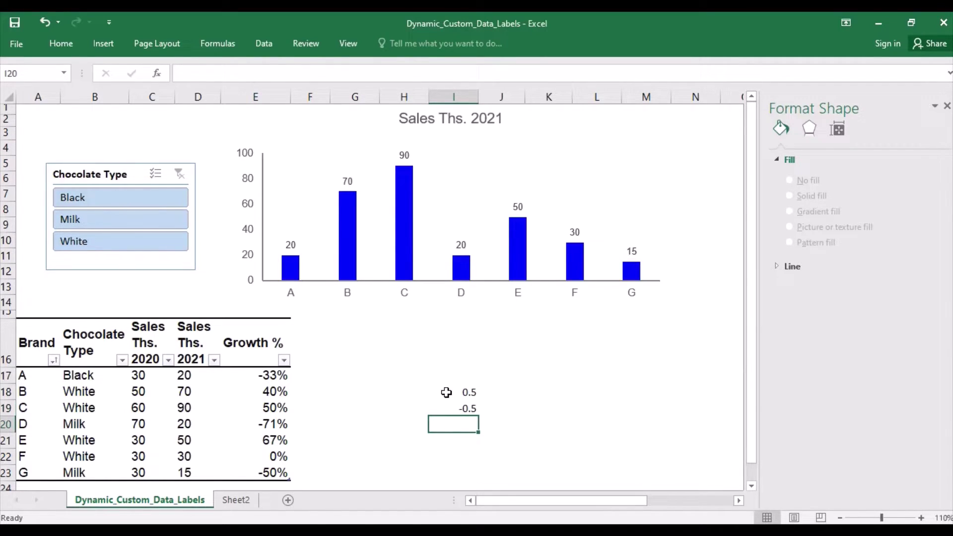
text(0)
key(Return)
drag(449, 393, 453, 418)
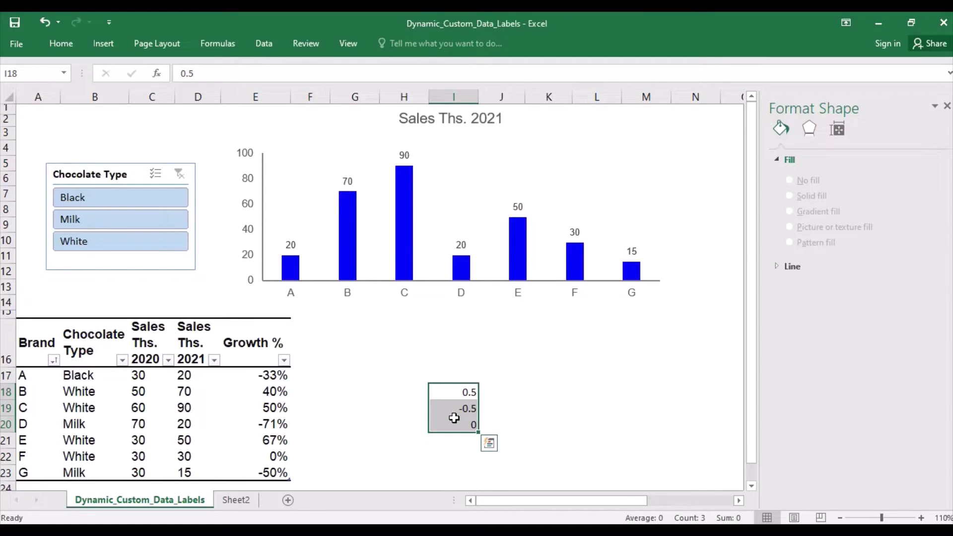
right_click(453, 417)
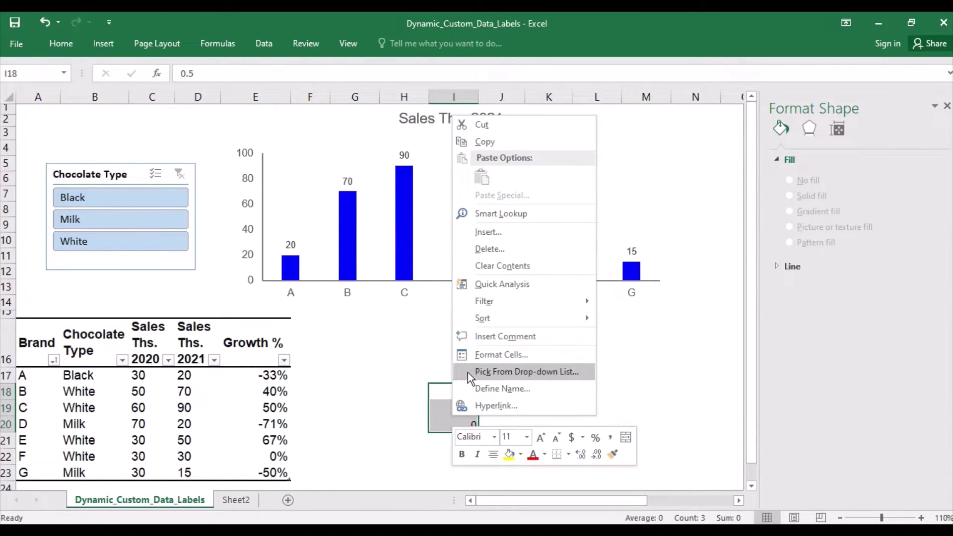
- Give I18:I20 the custom format [Green]▲0%" Positive";[Red]▼0%" Negative";[Yellow]0%
click(486, 355)
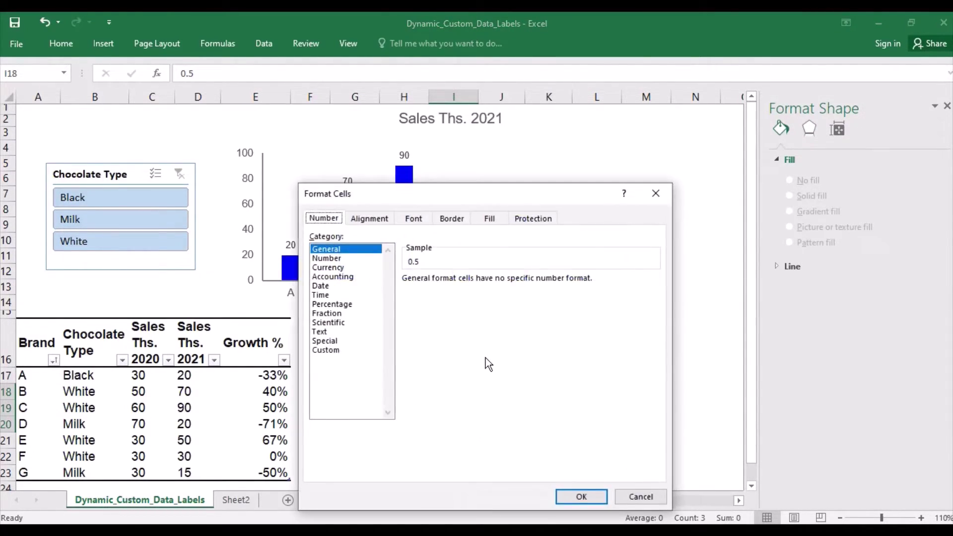
click(327, 350)
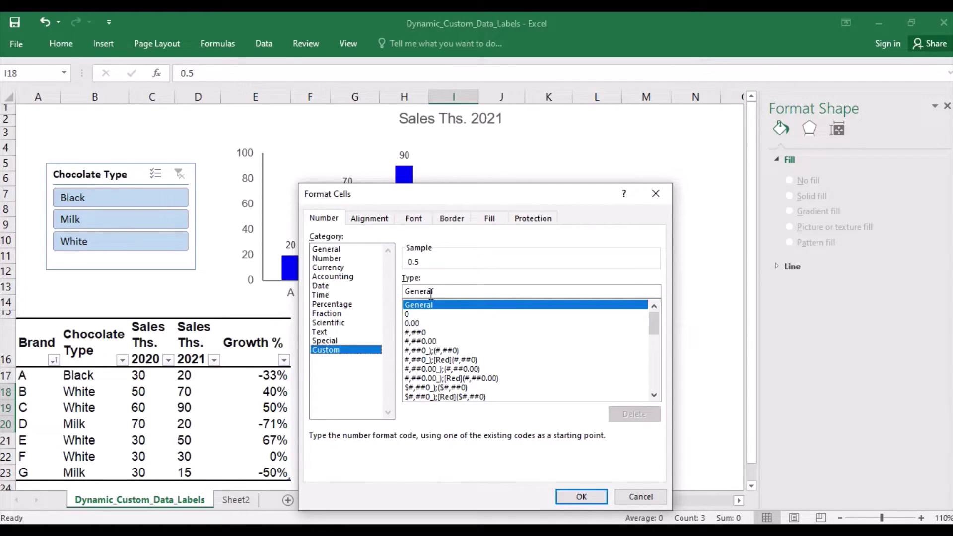
drag(439, 294, 383, 289)
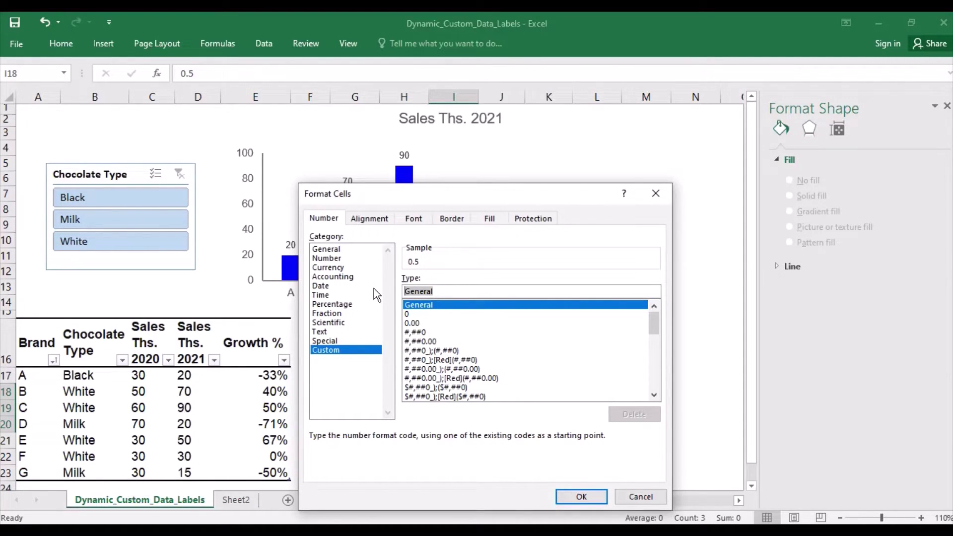
text([G)
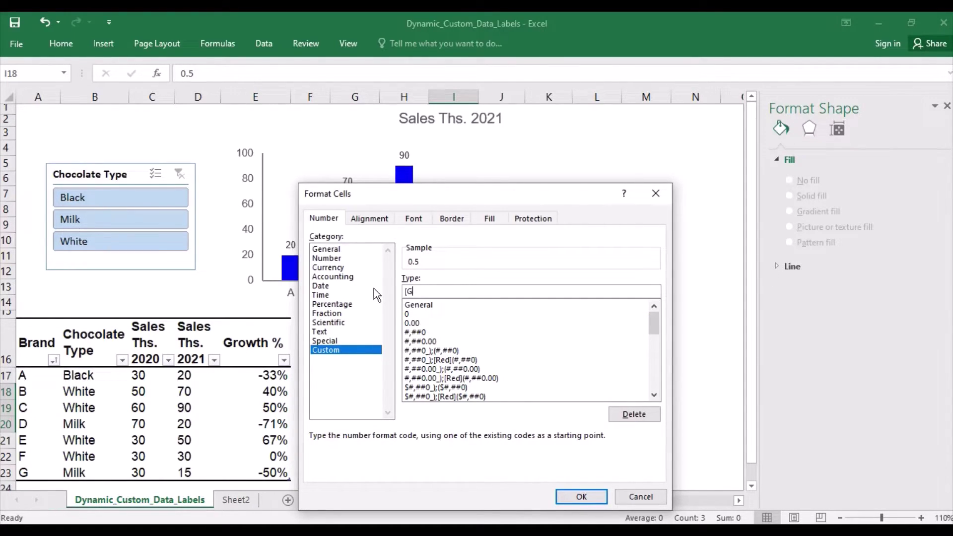
text(reen])
text(▲)
text(0)
text(%)
text(')
text( Po)
text(sitive)
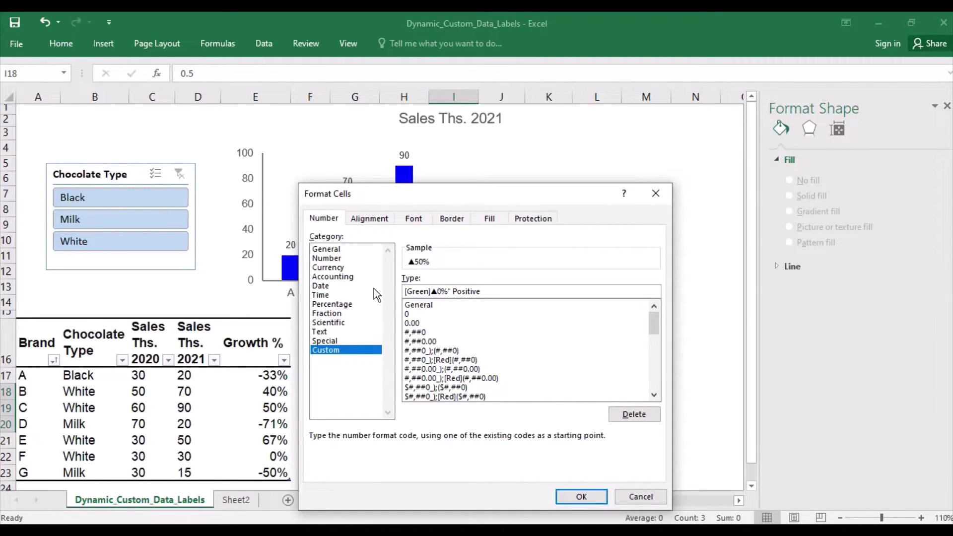
text(";[Red])
text(▼0%" Negat)
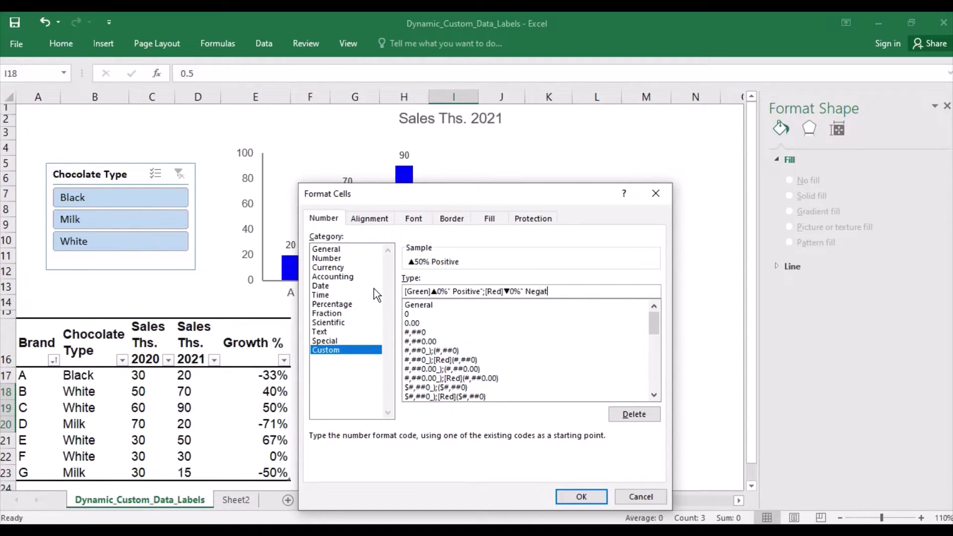
text(ive";[Yellow]0%)
click(564, 493)
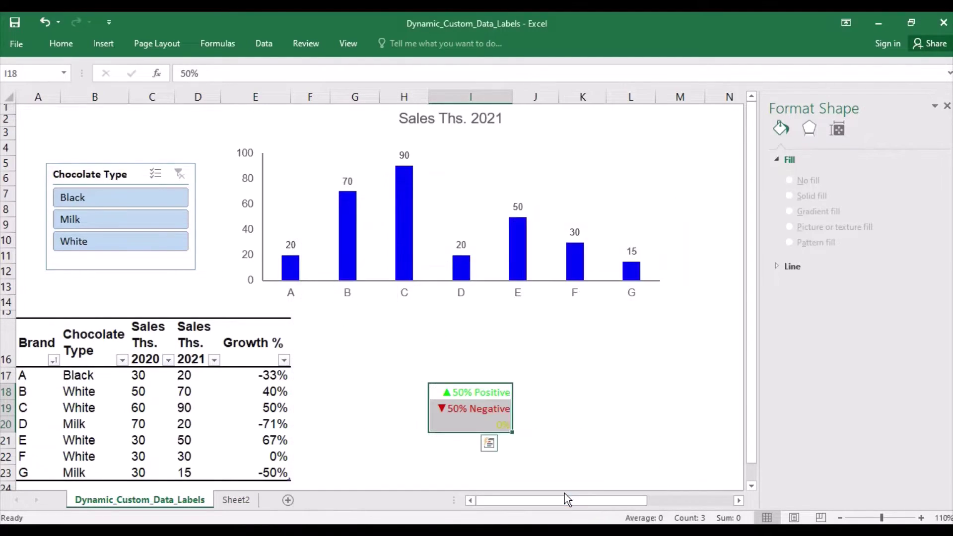
- Delete the 0.5, -0.5 and 0 test values from cells I18, I19 and I20
click(555, 413)
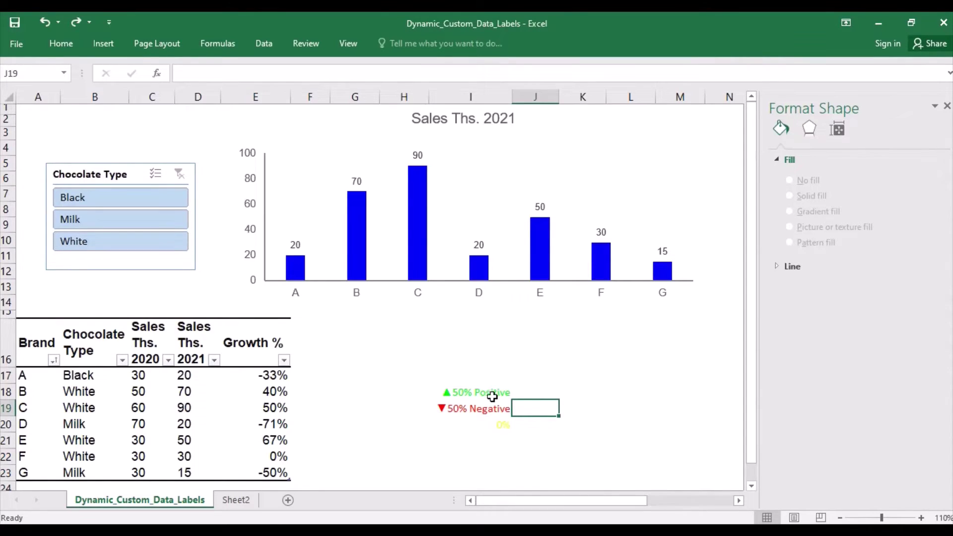
click(491, 395)
key(Delete)
key(Down)
key(Delete)
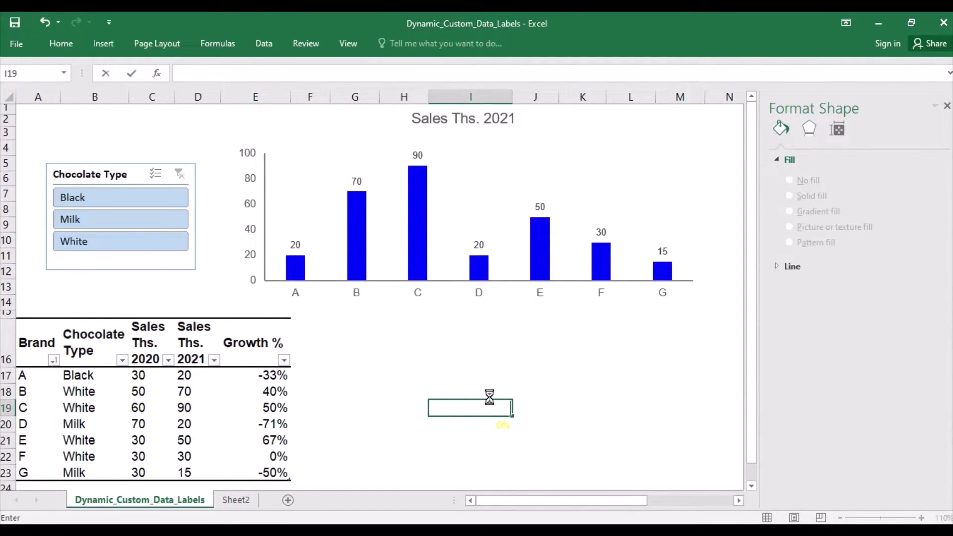
key(Down)
key(BackSpace)
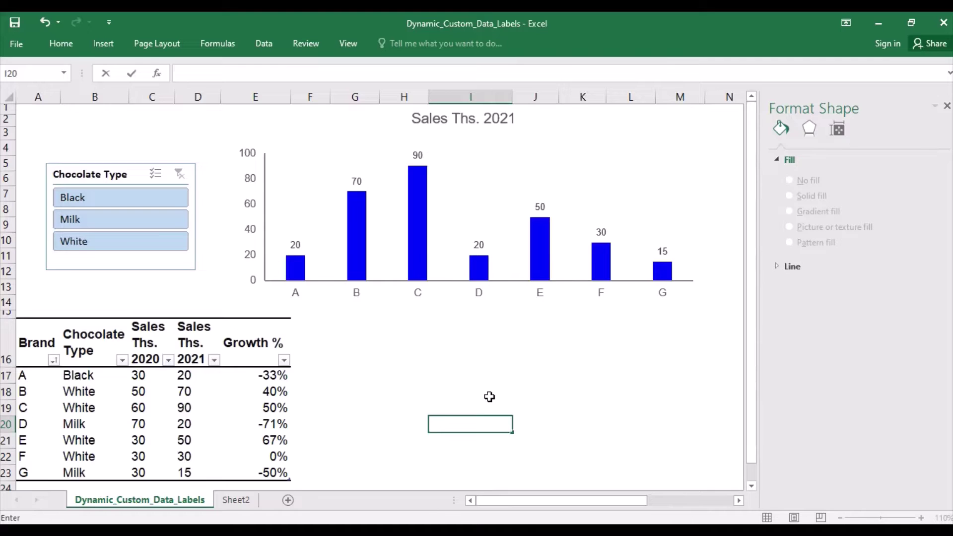
key(Return)
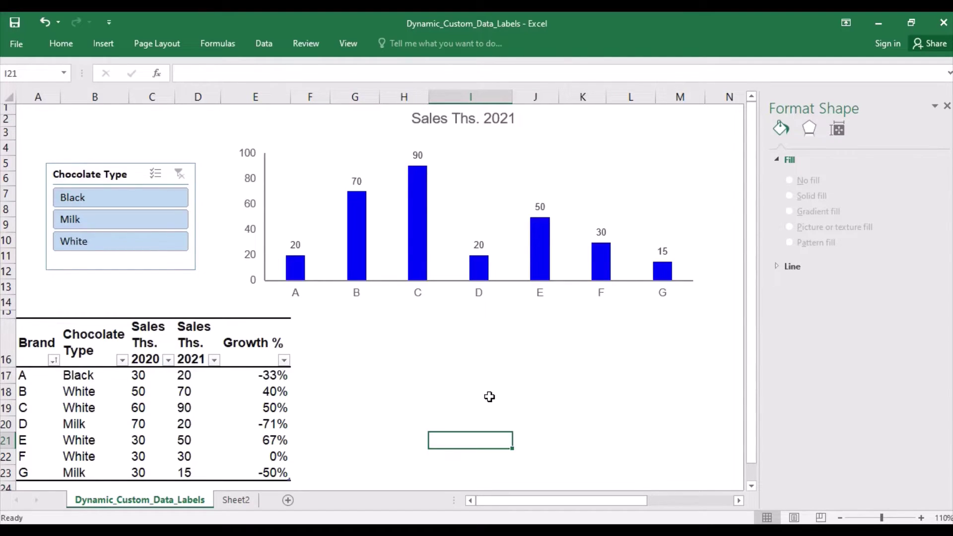
- Remove all data labels from the Sales Ths. 2021 column chart
click(510, 159)
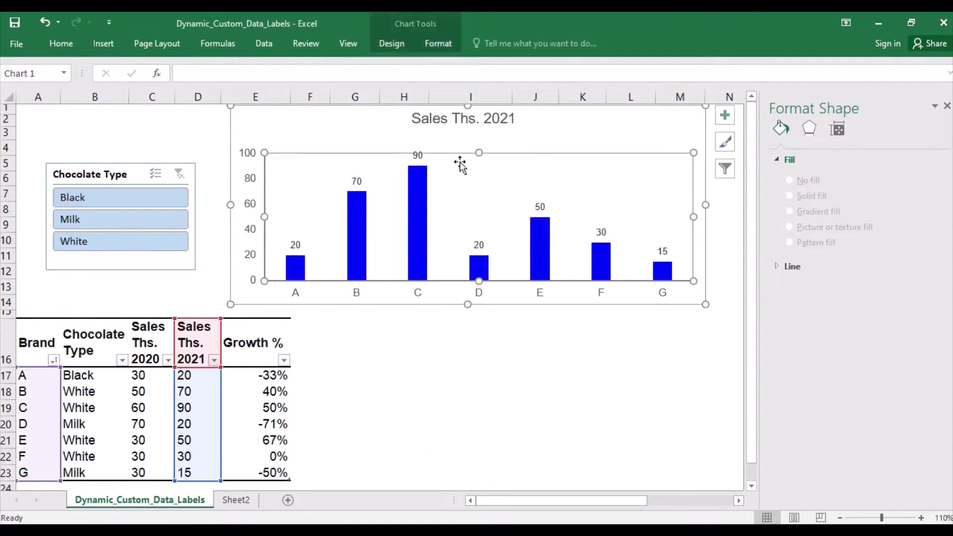
click(479, 244)
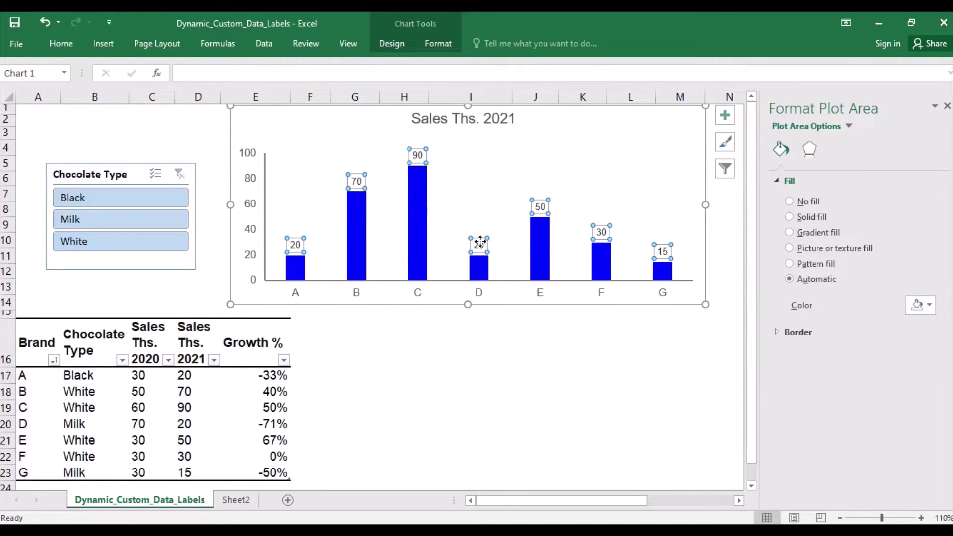
key(Delete)
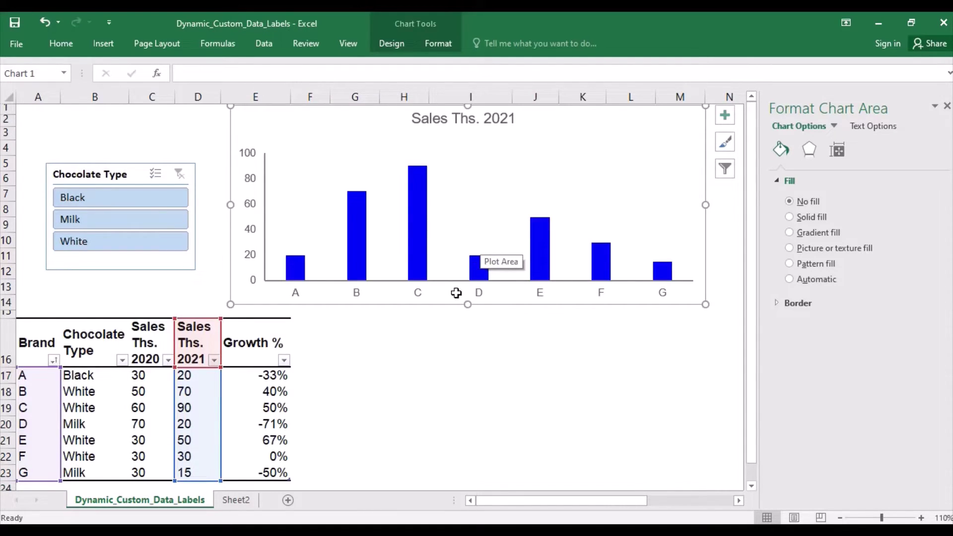
- In F17, type =IF(E17=AGGREGATE(4,5,E$17:E$23),1,IF(E17=AGGREGATE(5,5,E$17:E$23),-1,""))
click(311, 373)
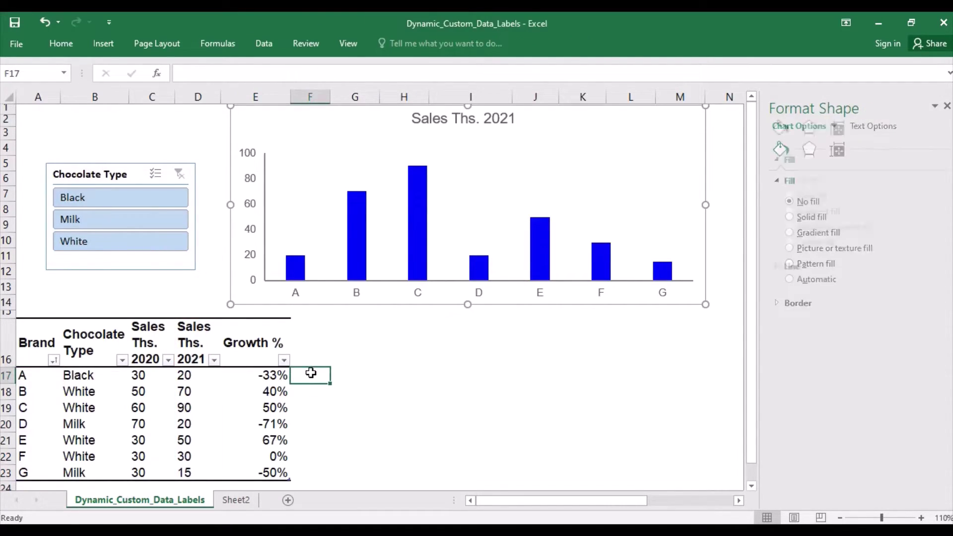
text(=)
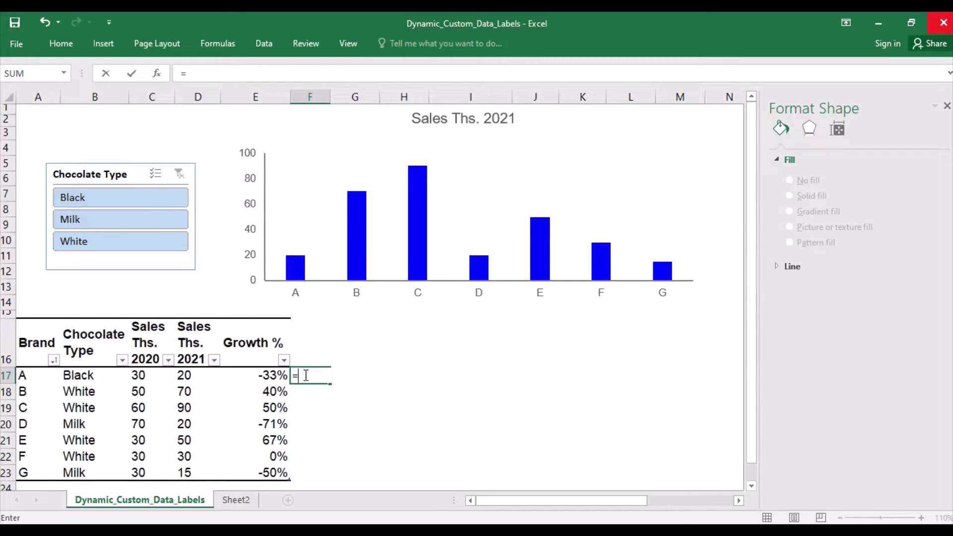
text(if)
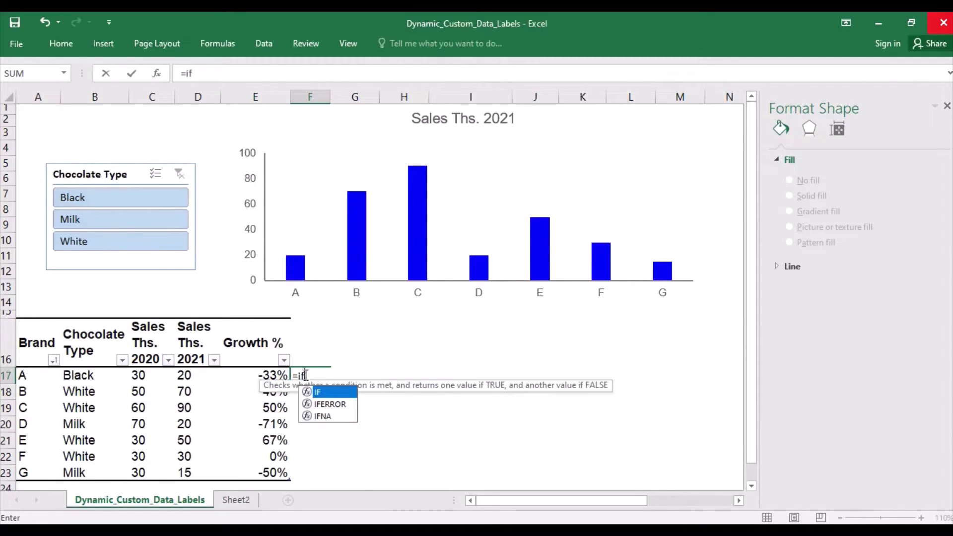
text(()
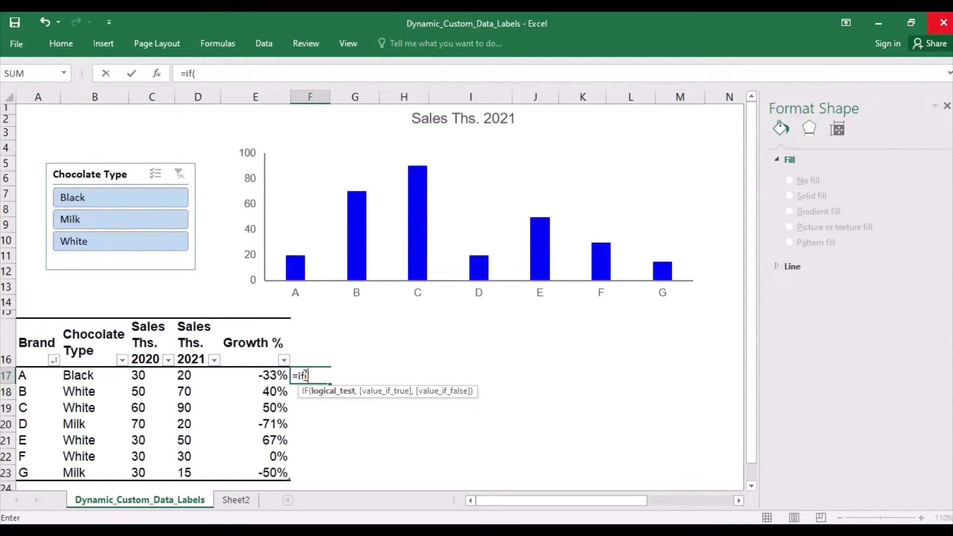
text(e17)
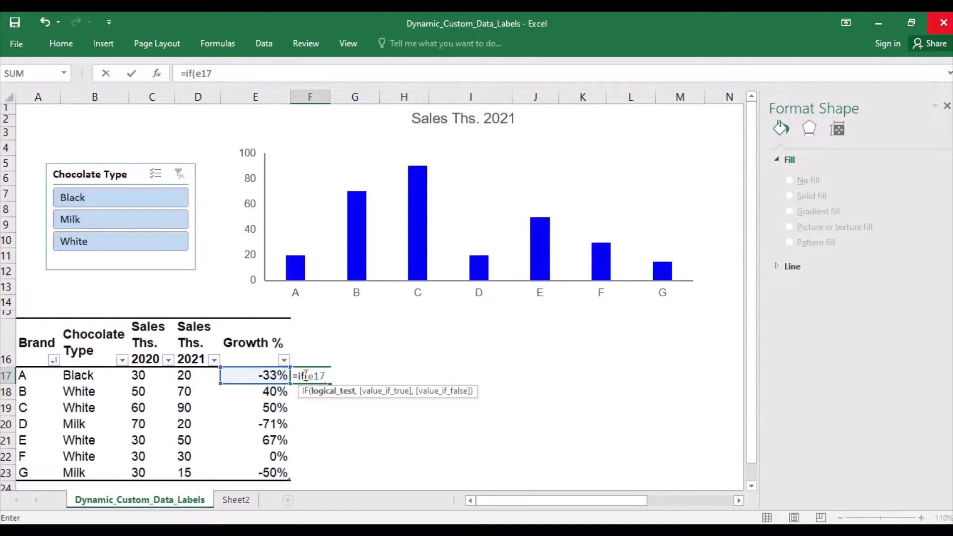
text(=aggreg)
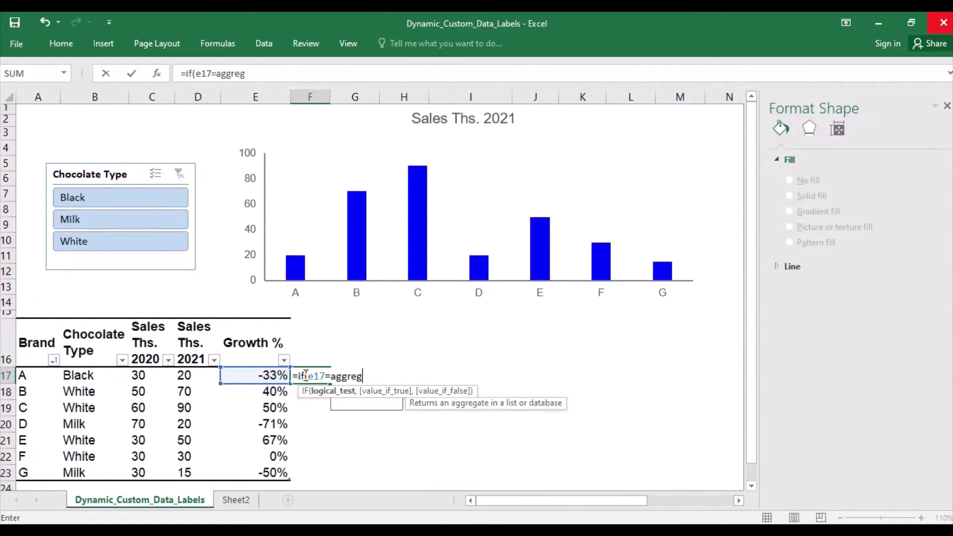
text(ate()
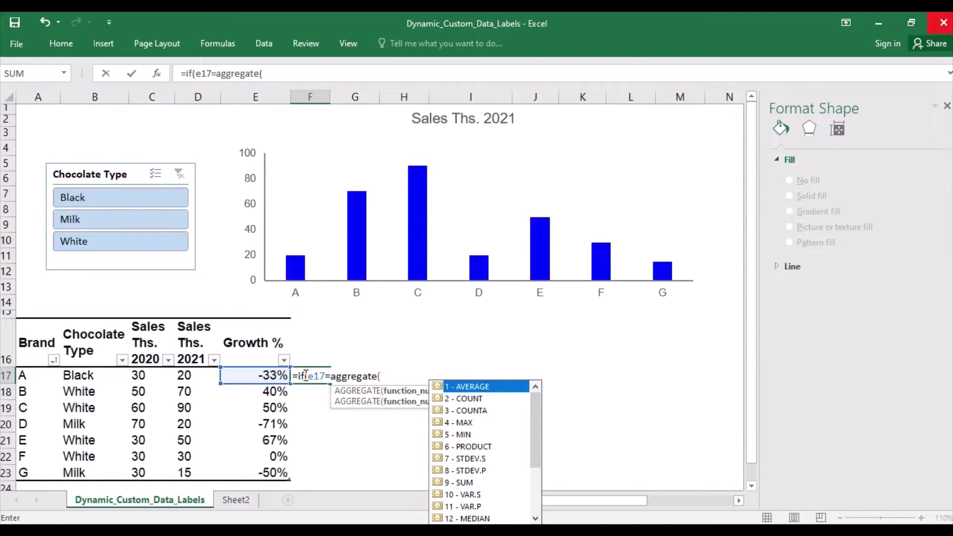
text(4,)
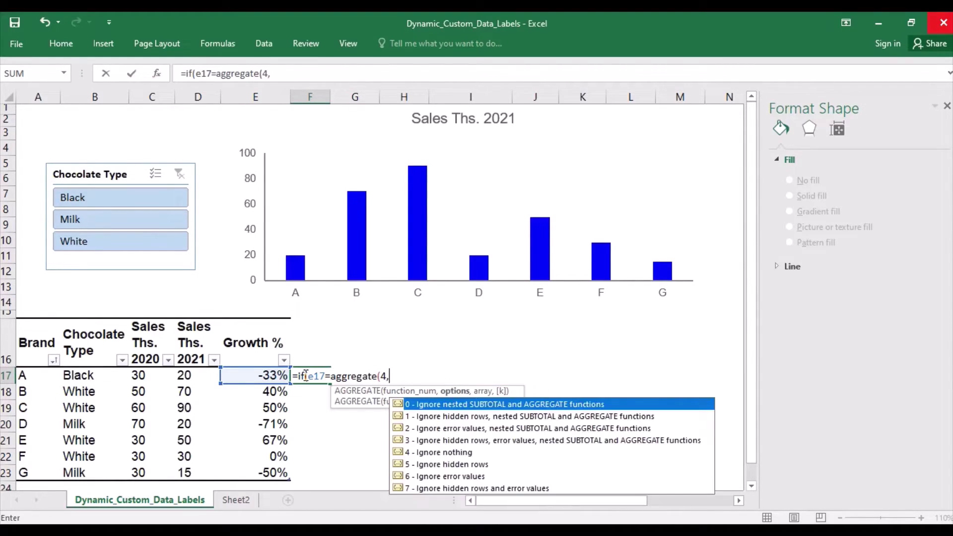
text(5)
text(,e)
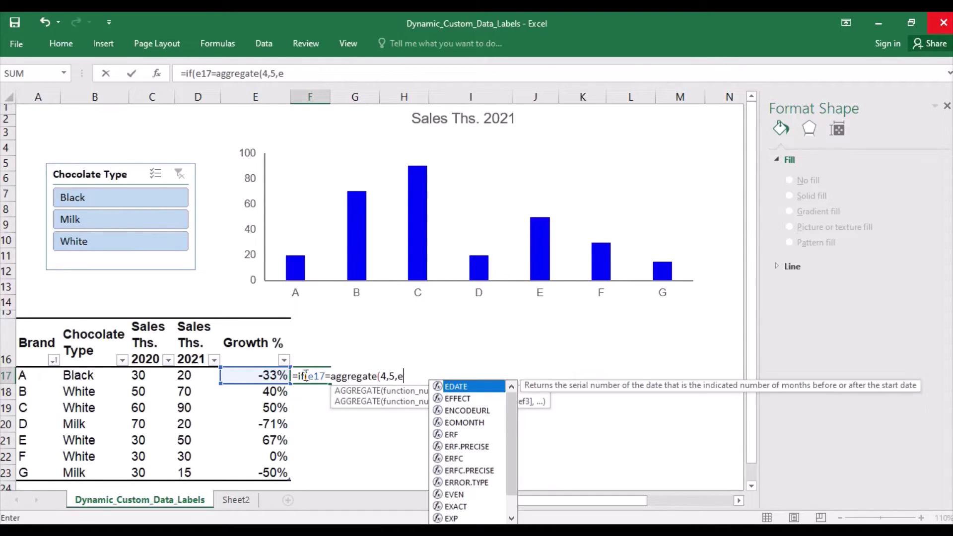
text($17)
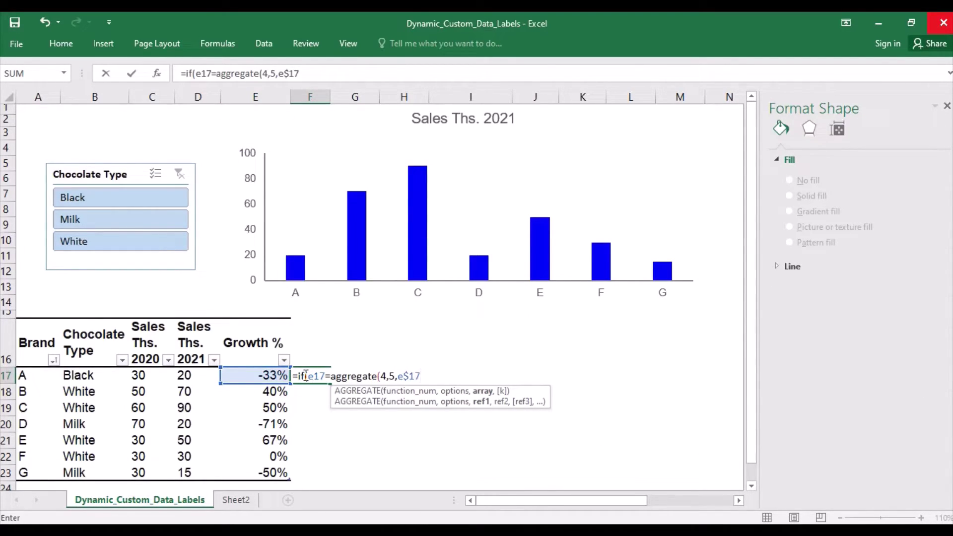
text(:e$23))
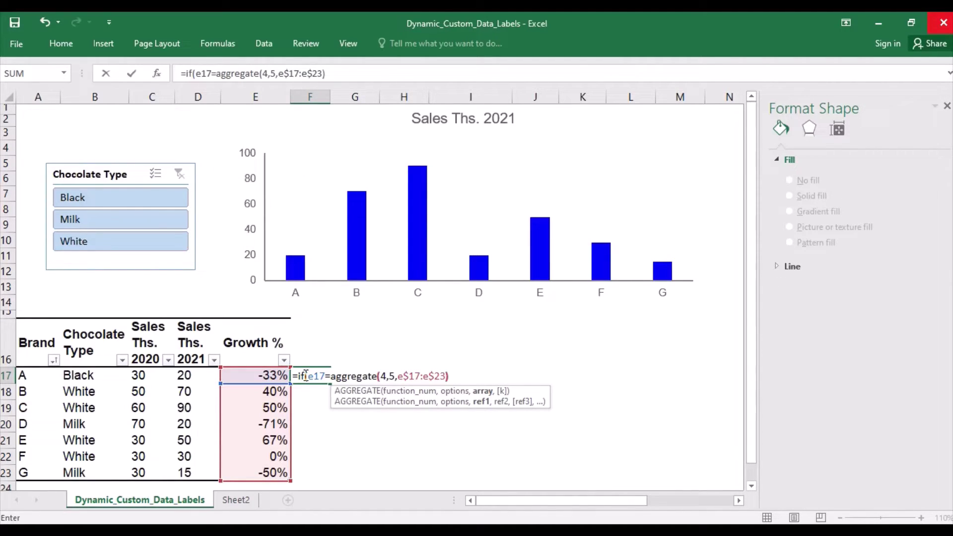
text(,)
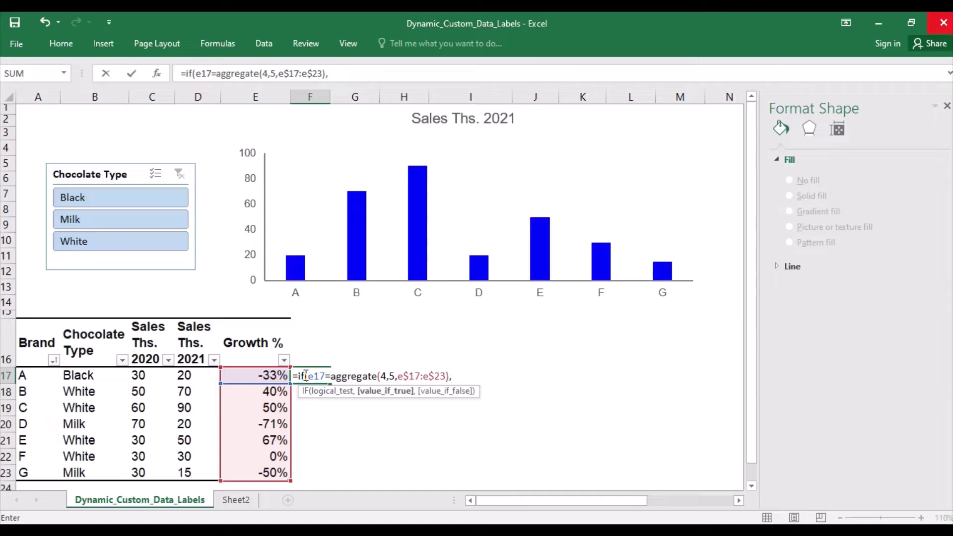
text(1,)
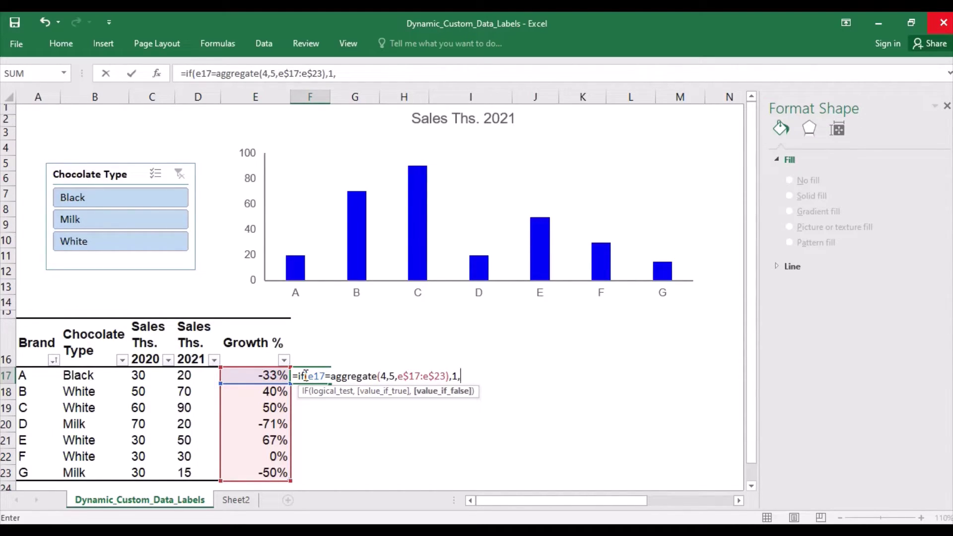
text(if()
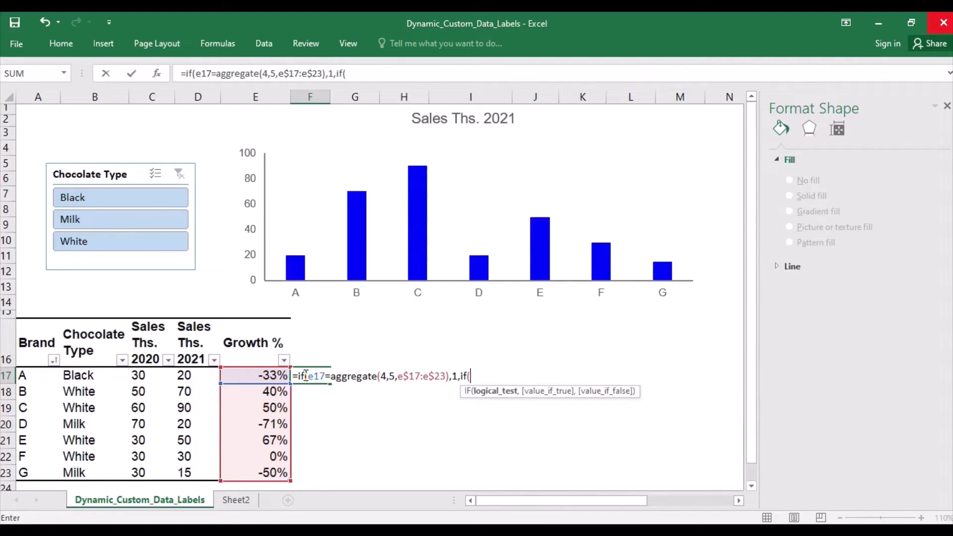
text(e17=)
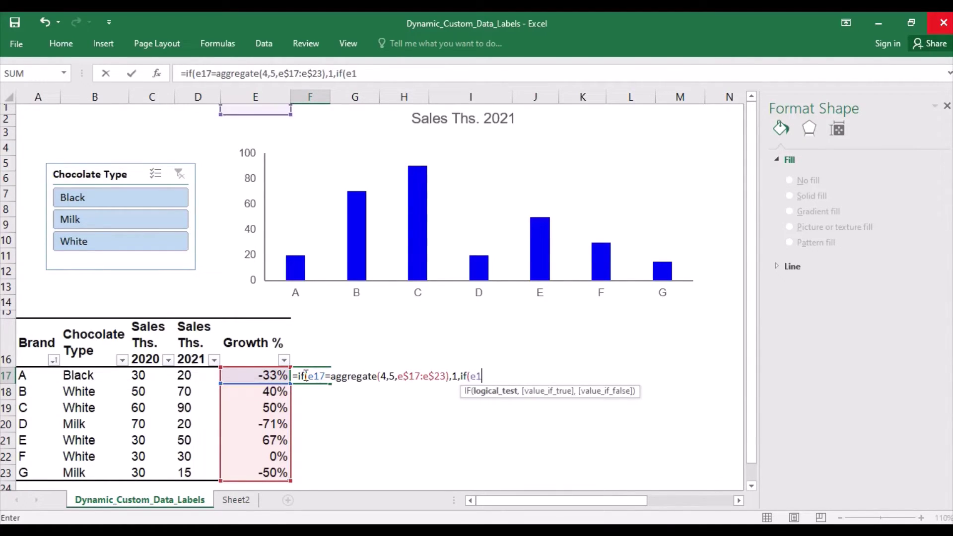
text(aggregate)
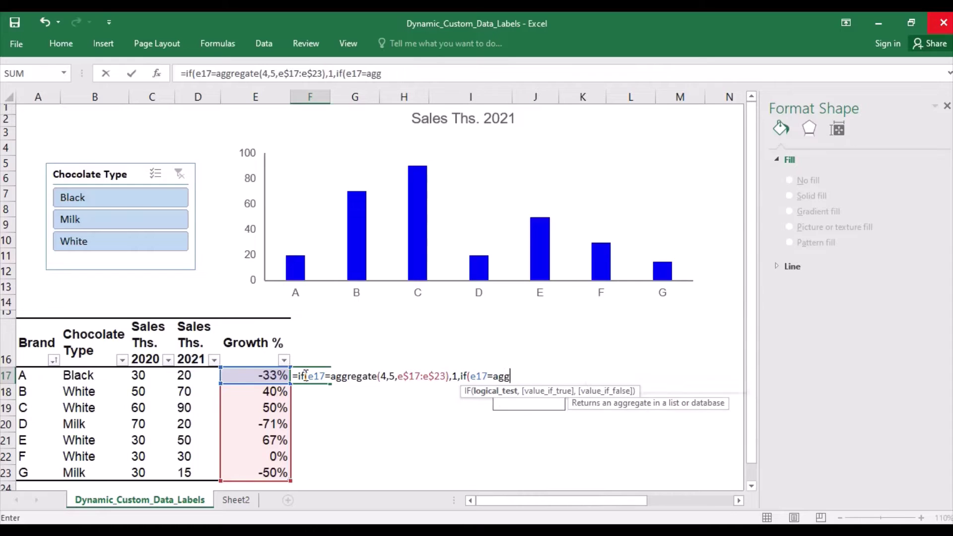
text(()
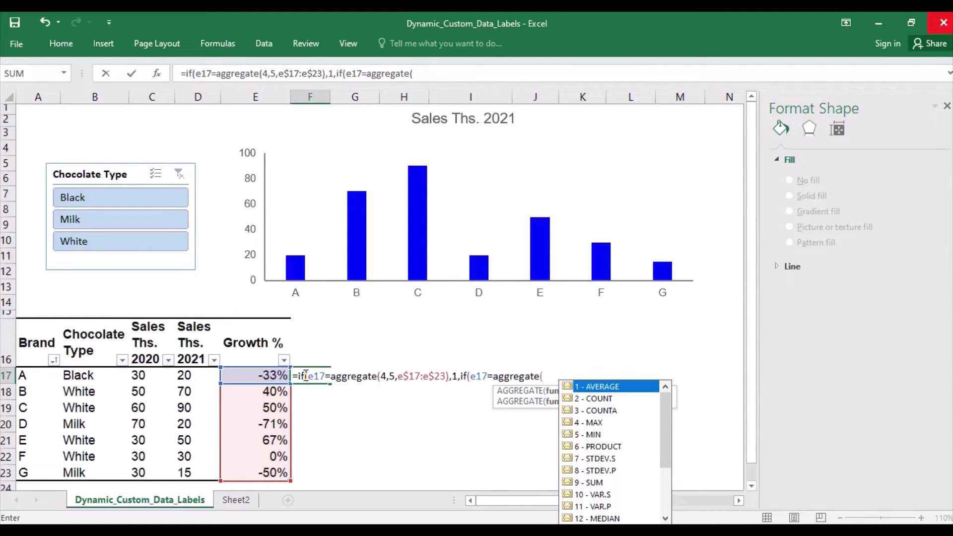
text(5,)
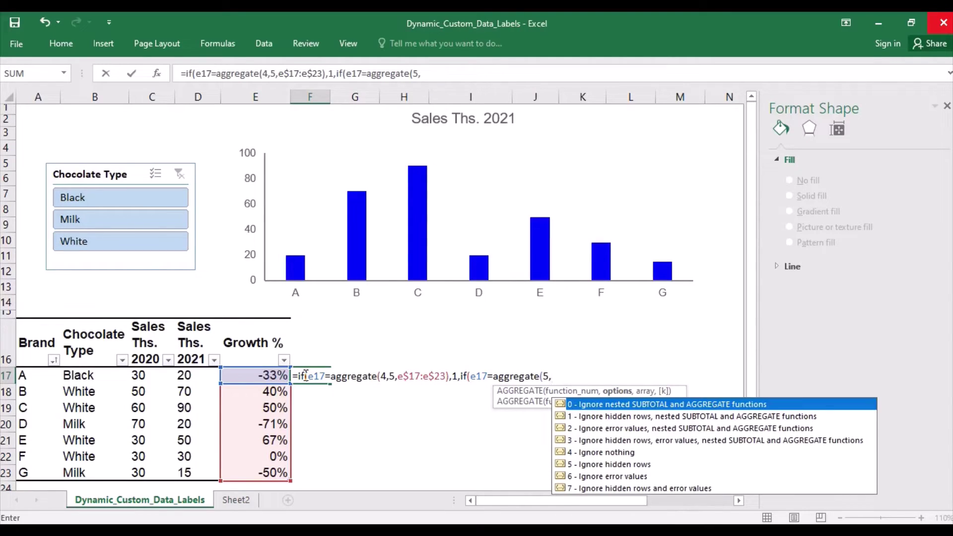
text(5,e$)
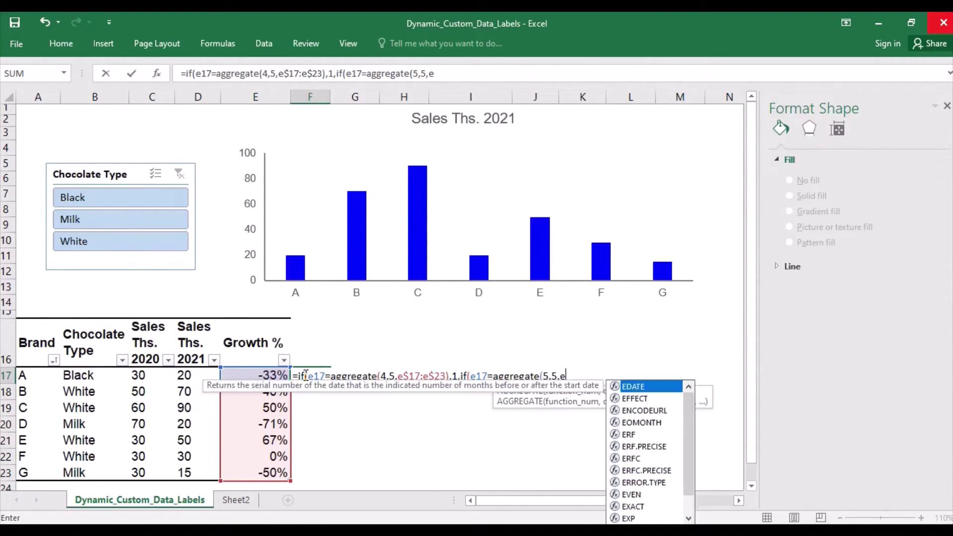
text(17)
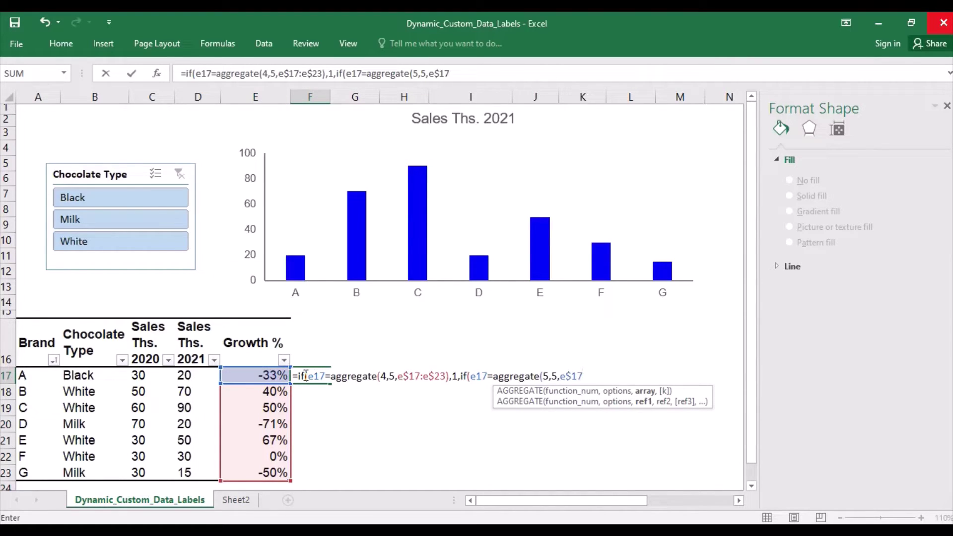
text(:e$23))
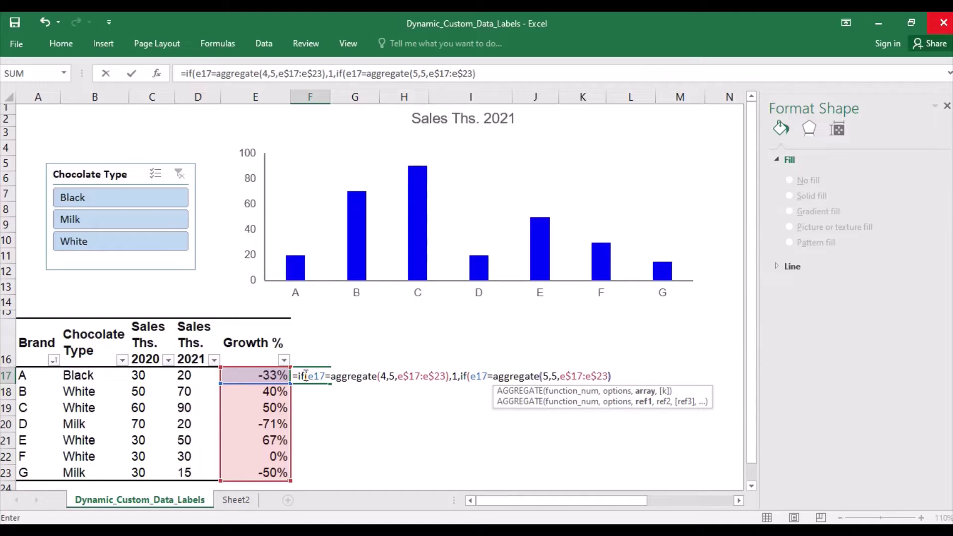
text(,)
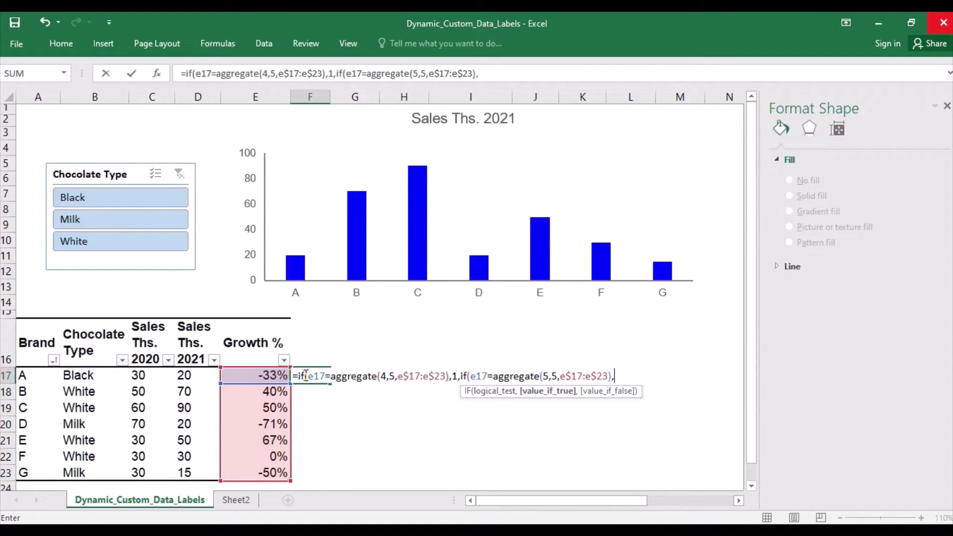
text(-1,)
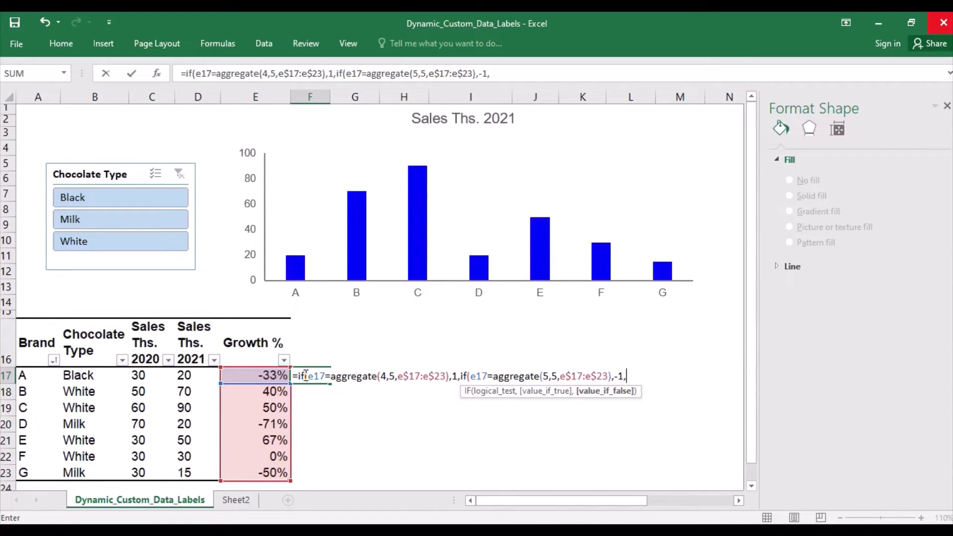
text("")))
- Commit the formula so Column1 fills down, showing 1 for brand E and -1 for brand D
key(Return)
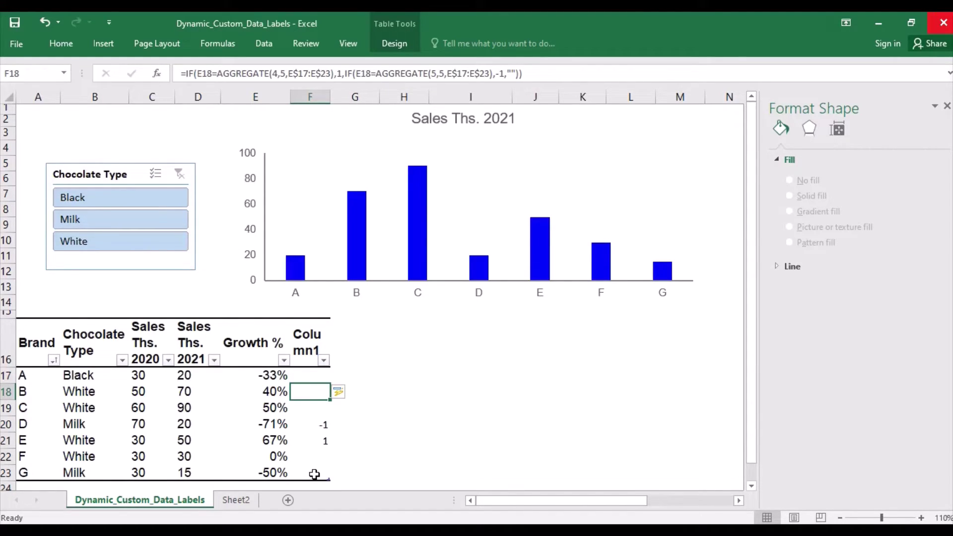
- Add a chart series named from the Column1 header in F16, with values F17:F23
click(392, 177)
right_click(392, 177)
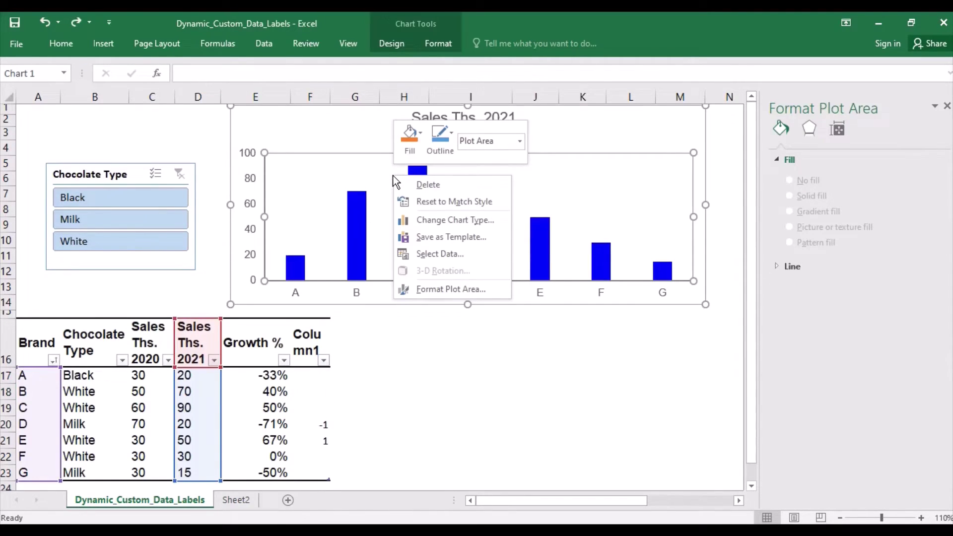
click(440, 254)
click(175, 343)
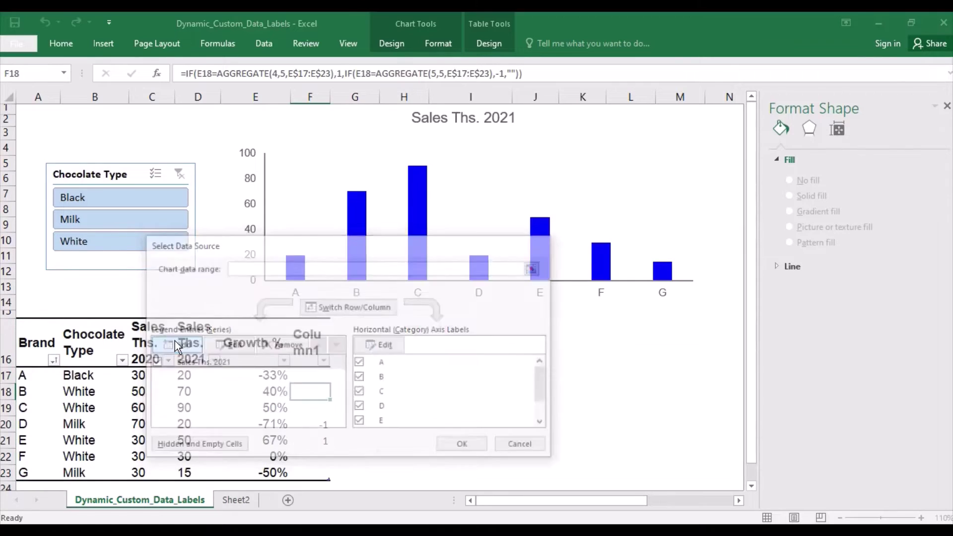
click(378, 336)
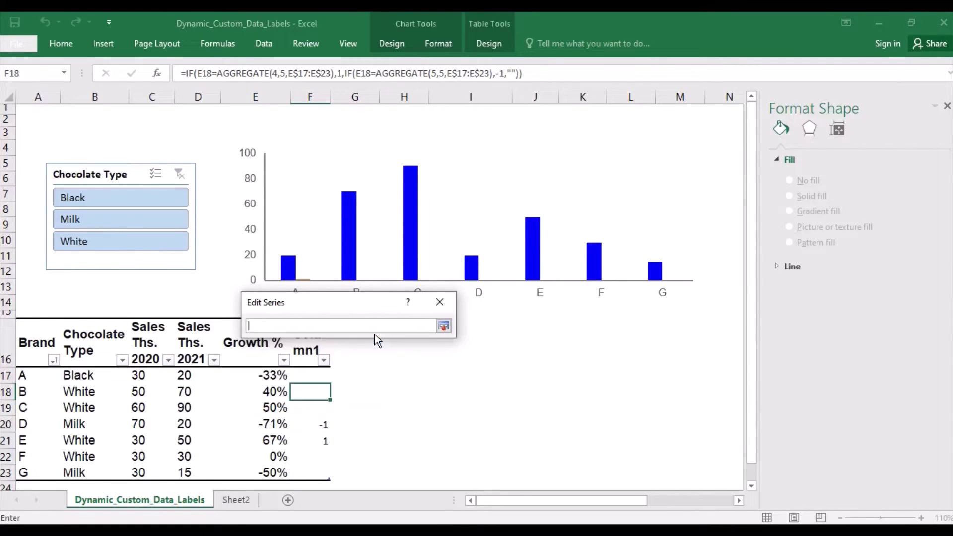
click(310, 350)
key(Return)
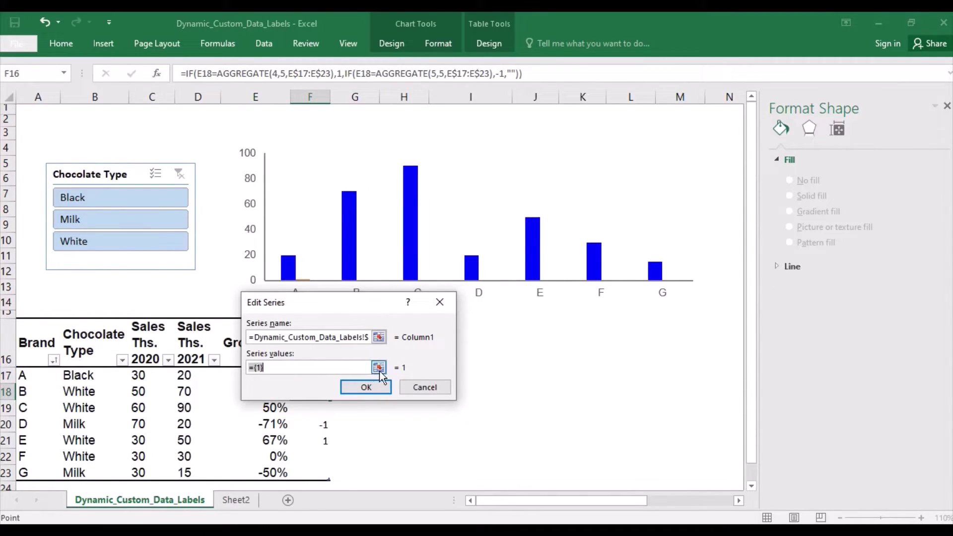
click(379, 367)
drag(310, 375, 310, 468)
key(Return)
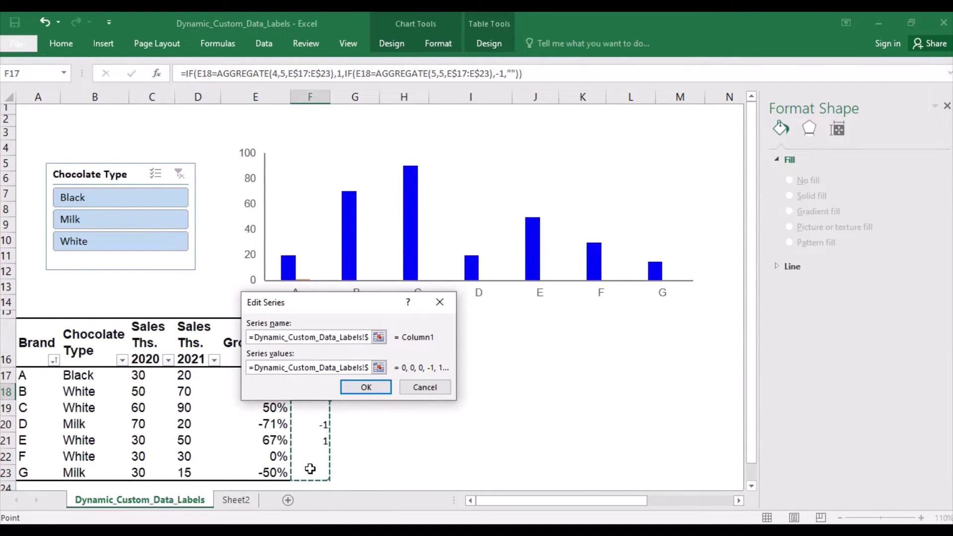
click(365, 390)
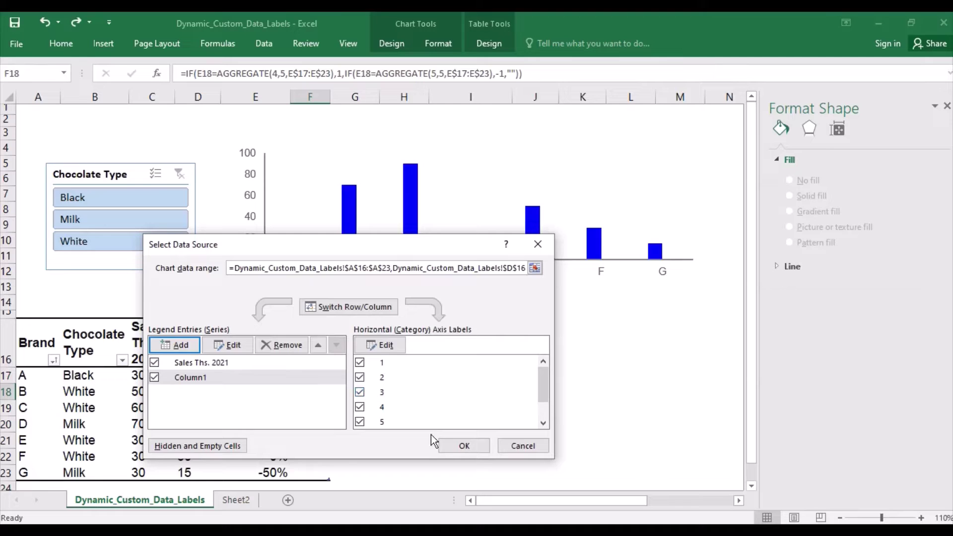
click(447, 442)
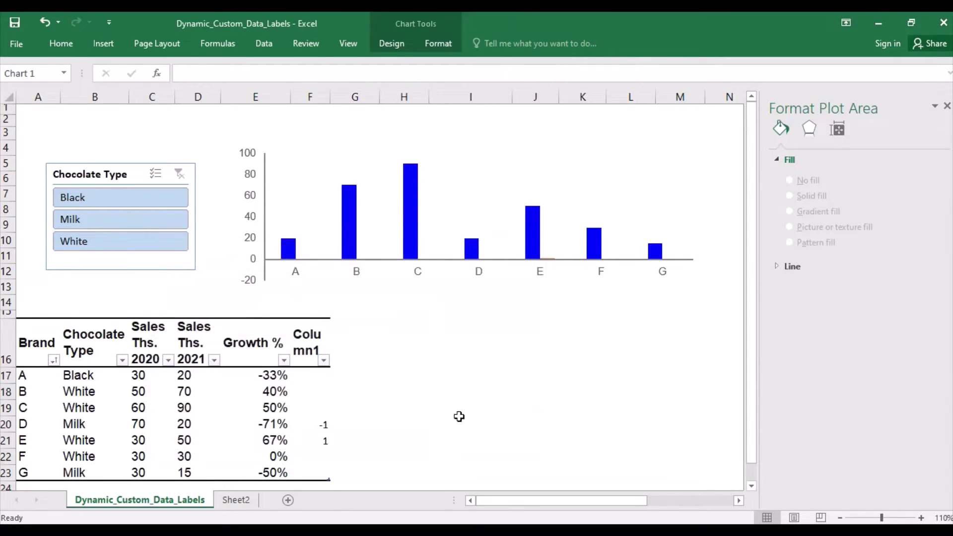
- Change the chart to a combo with Column1 as a line on the secondary axis
right_click(495, 199)
click(544, 242)
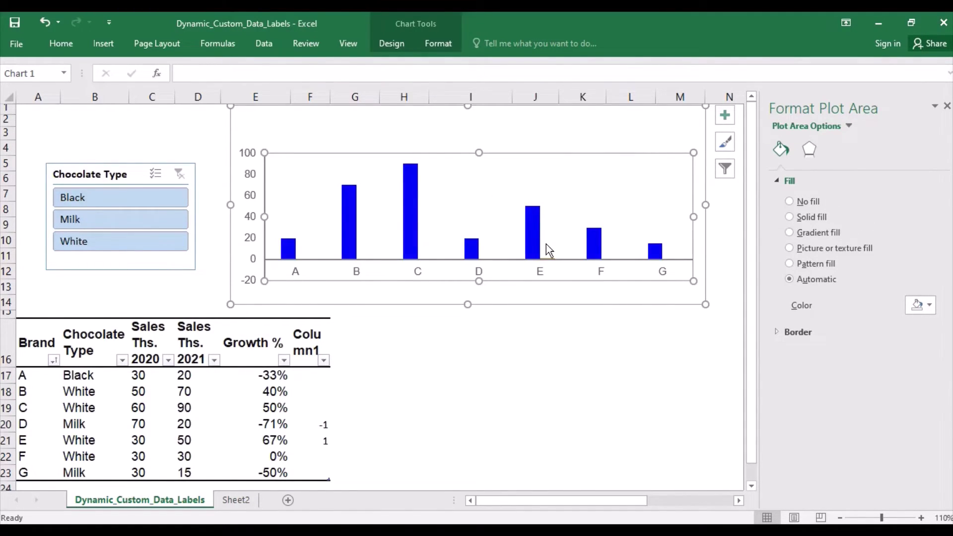
click(308, 385)
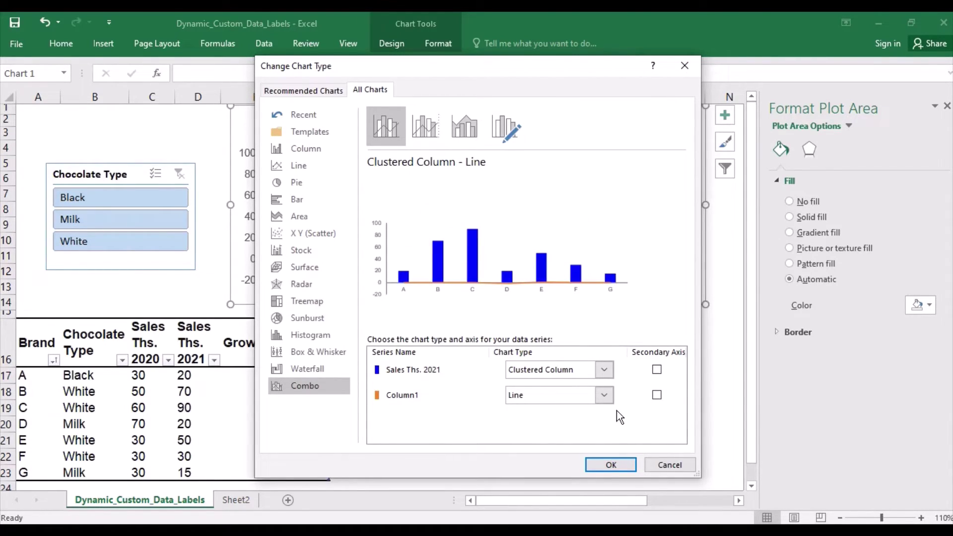
click(657, 396)
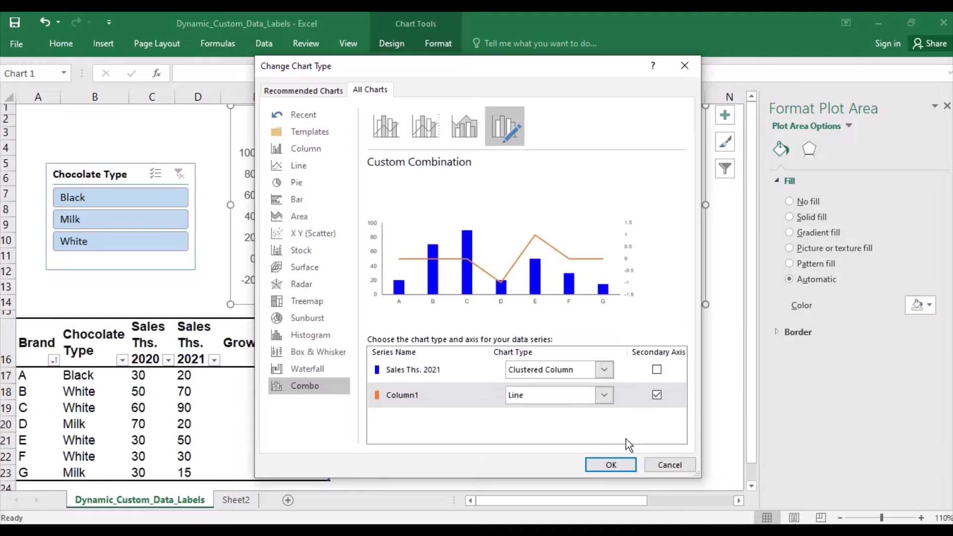
click(616, 465)
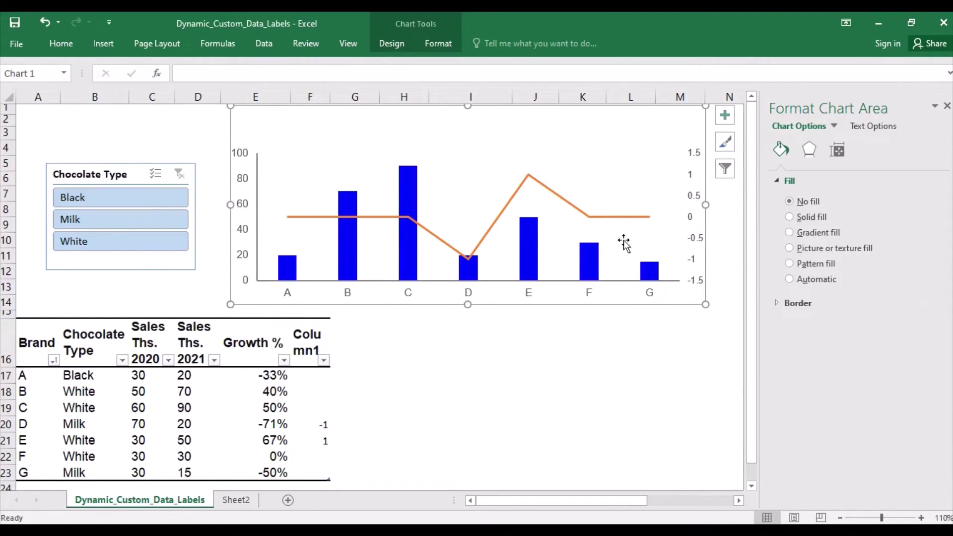
click(620, 217)
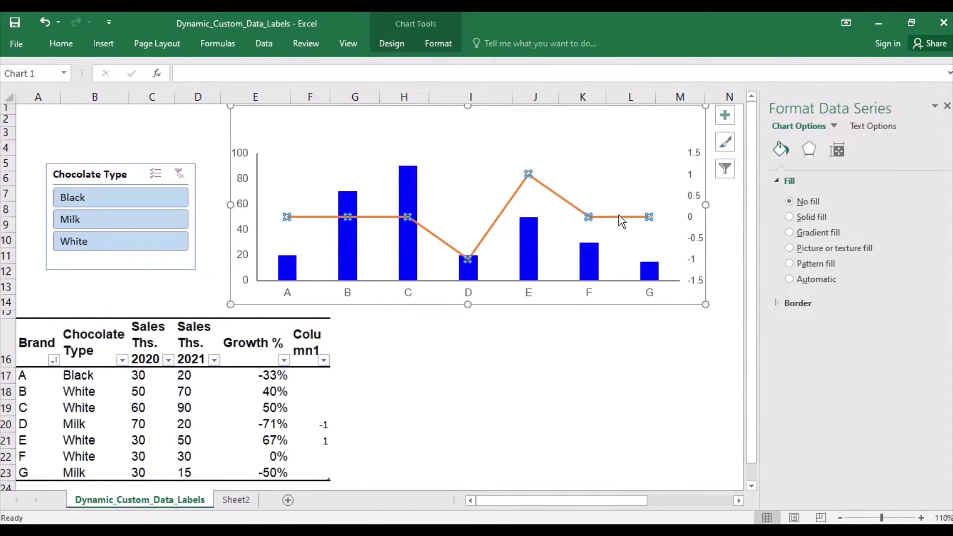
- Add data labels showing 0, 1 and -1 to the Column1 line points
right_click(619, 216)
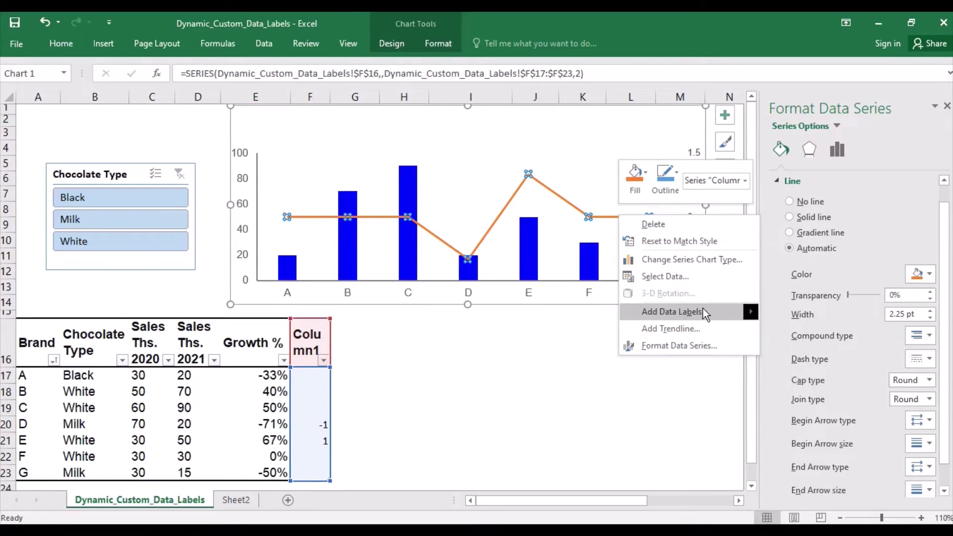
mouse_move(749, 311)
click(782, 311)
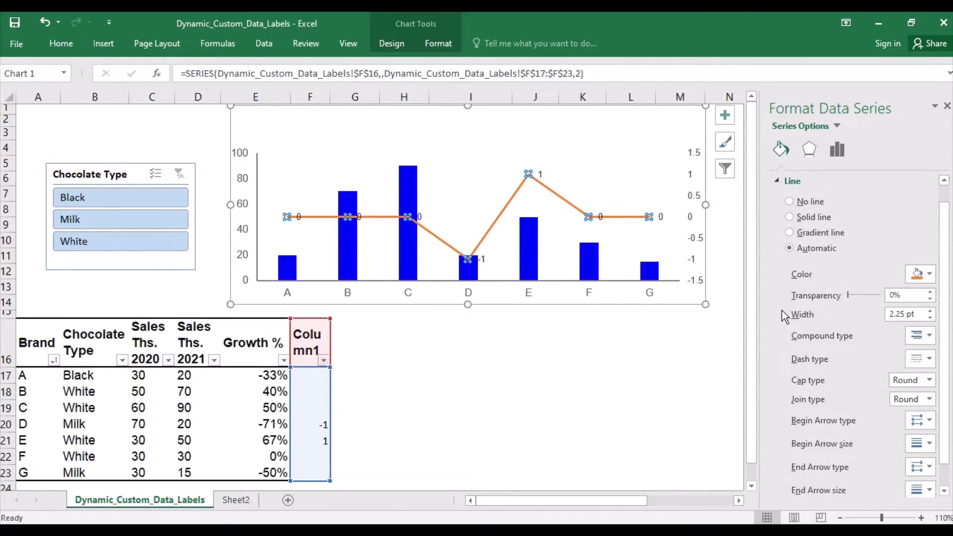
click(661, 218)
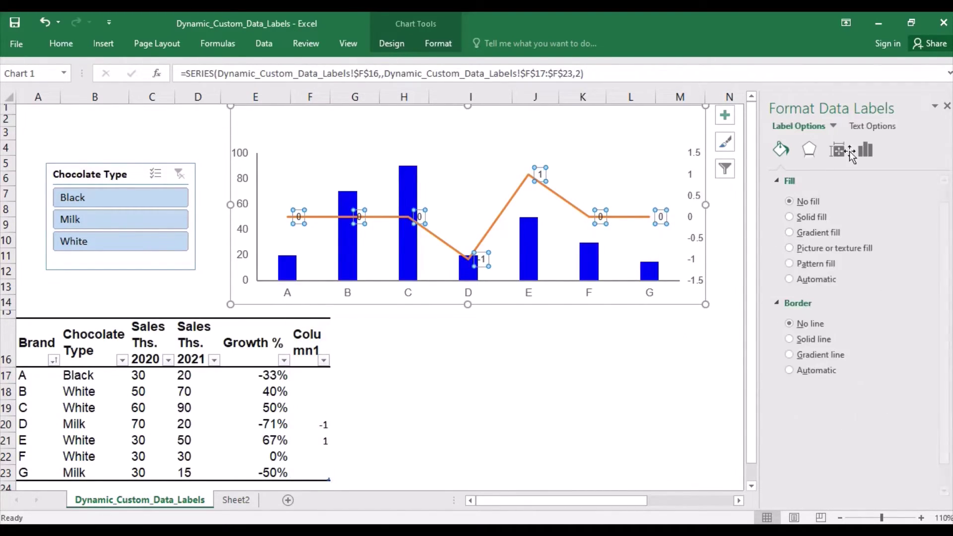
click(865, 150)
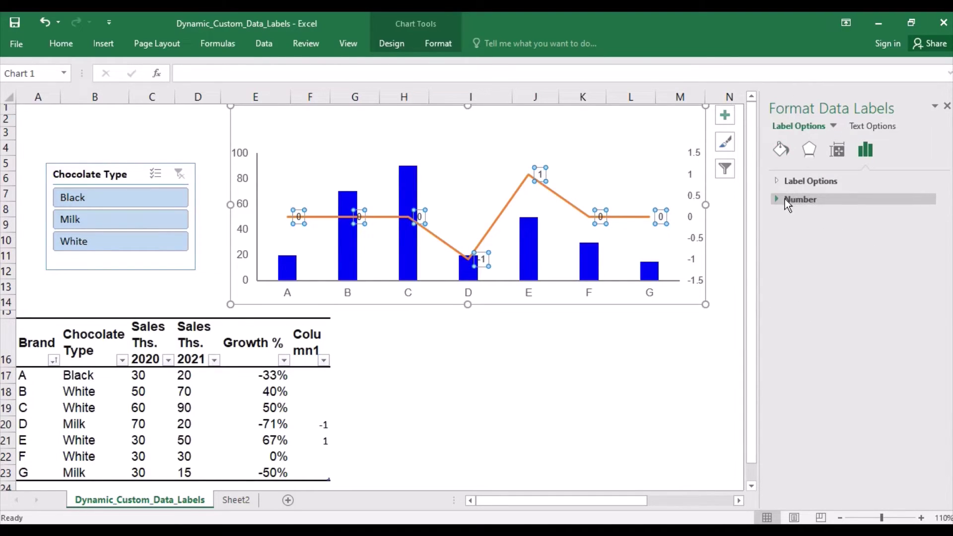
- Give the line labels the custom format [Green]"Best Rate";[Red]"Worst Rate";
click(779, 199)
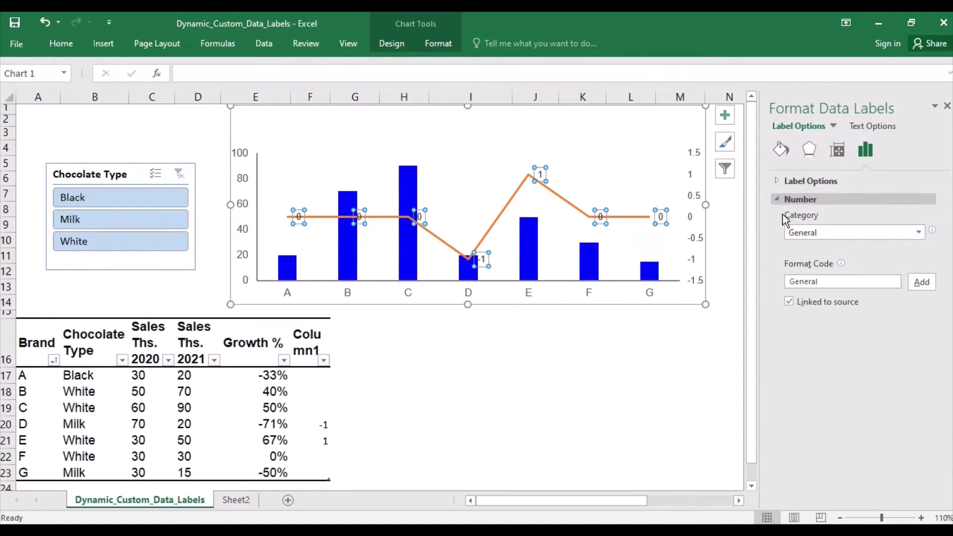
click(822, 281)
key(BackSpace)
key(BackSpace)
key(BackSpace)
key(BackSpace)
key(BackSpace)
key(BackSpace)
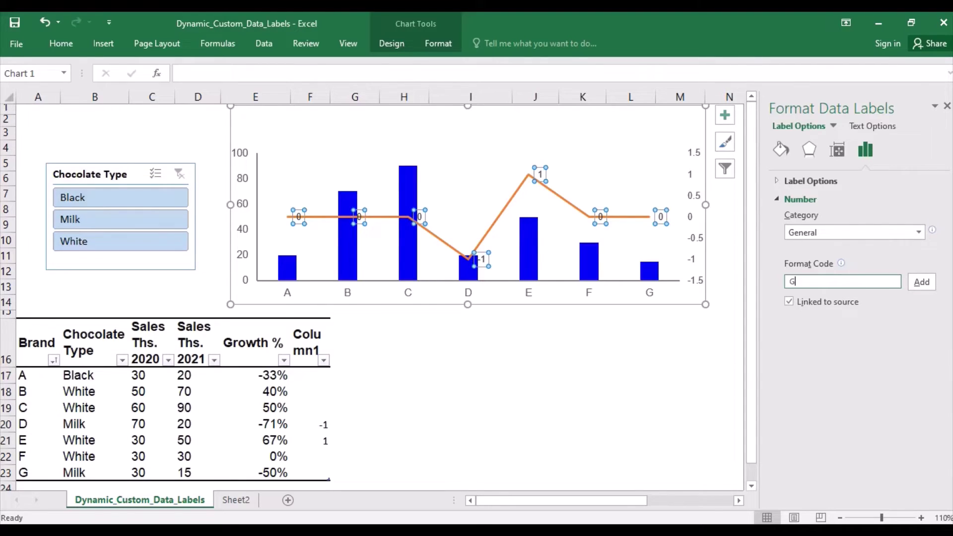
key(BackSpace)
text([Green])
text("Best Rat)
text(e)
text(")
text(;)
text([Red)
text(]"Worst Rate)
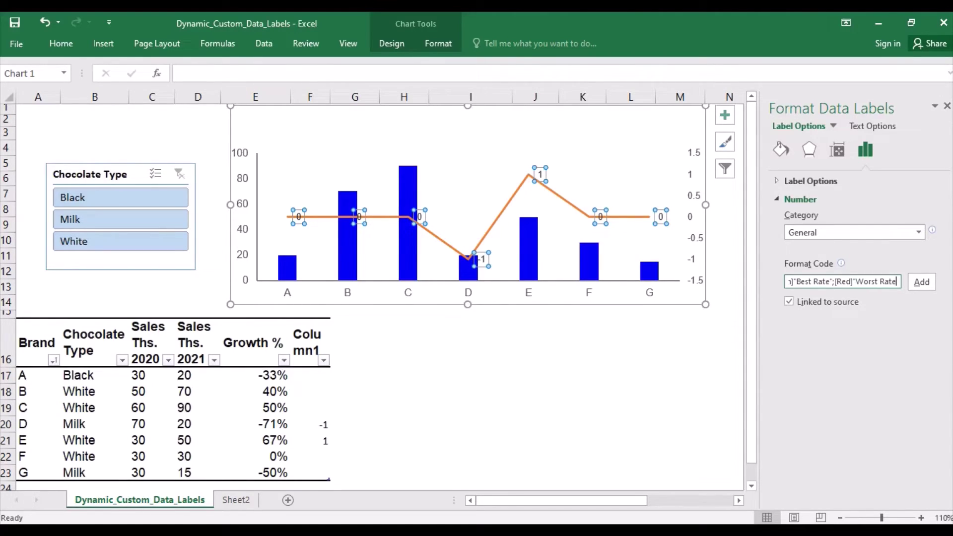
text(")
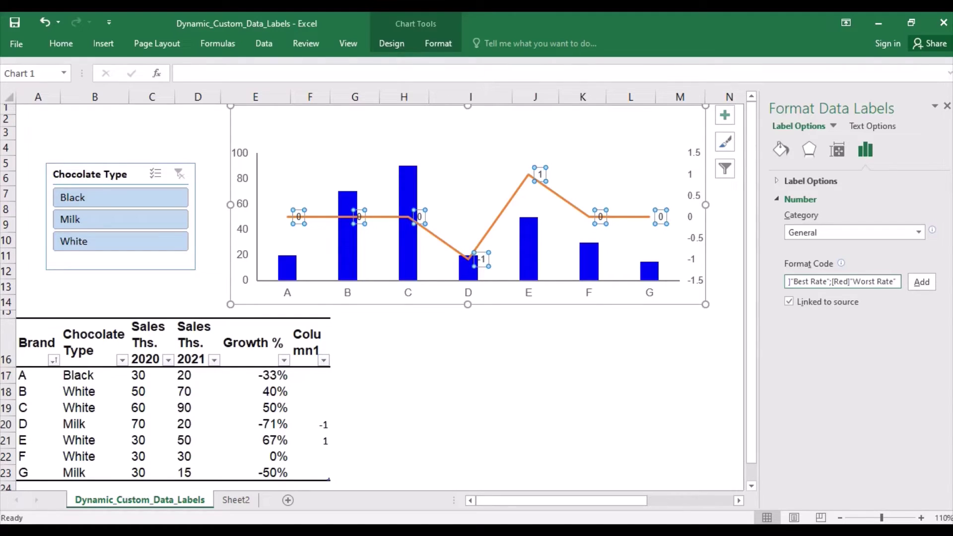
text(;)
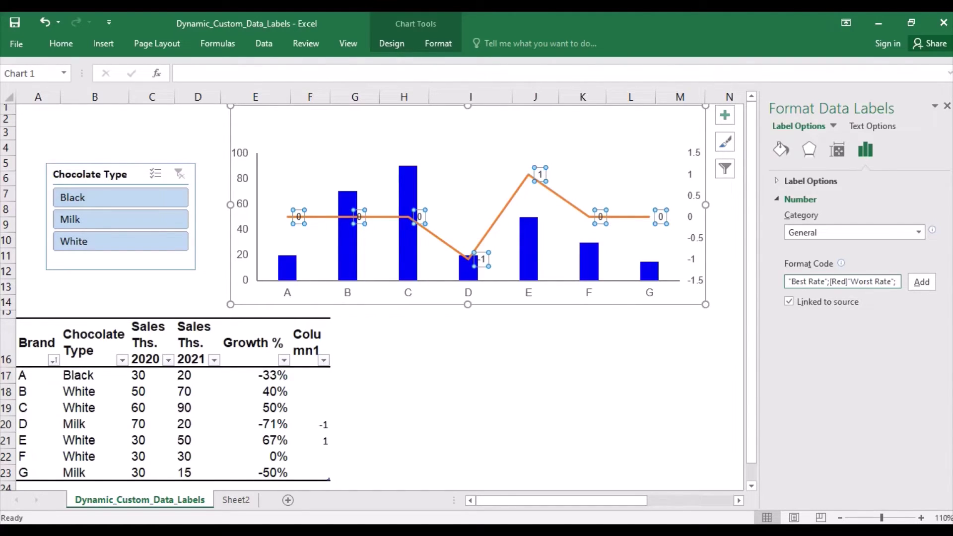
click(921, 281)
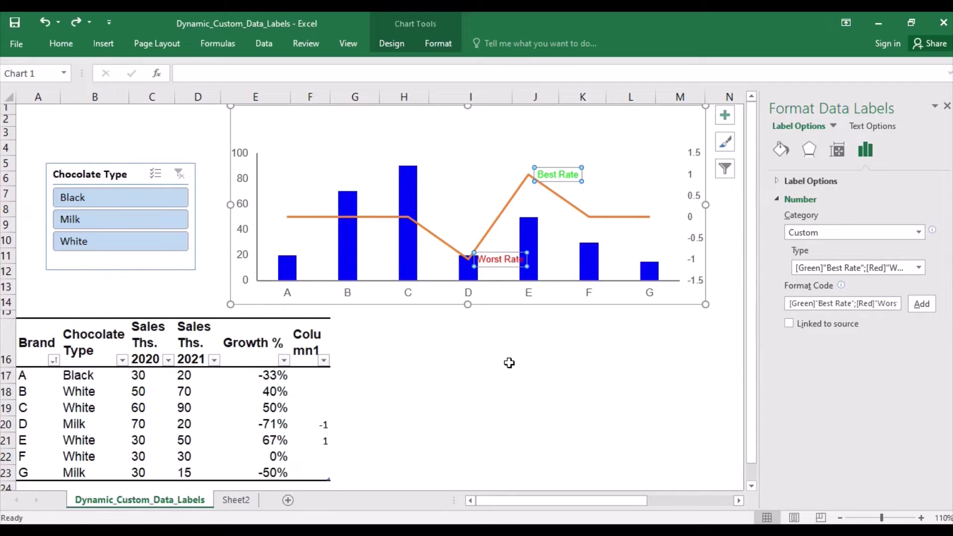
- Set the secondary vertical axis bounds to minimum -9000 and maximum 10
click(694, 235)
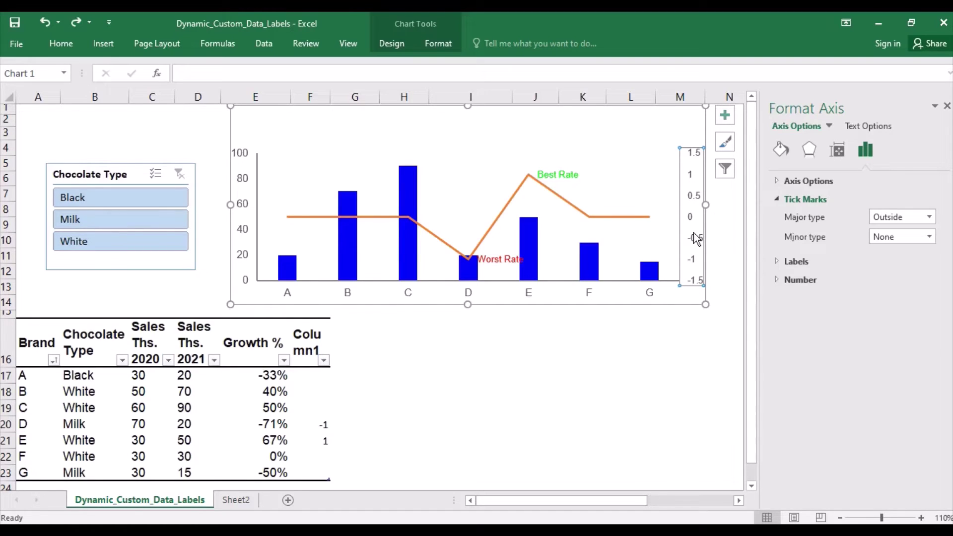
click(785, 185)
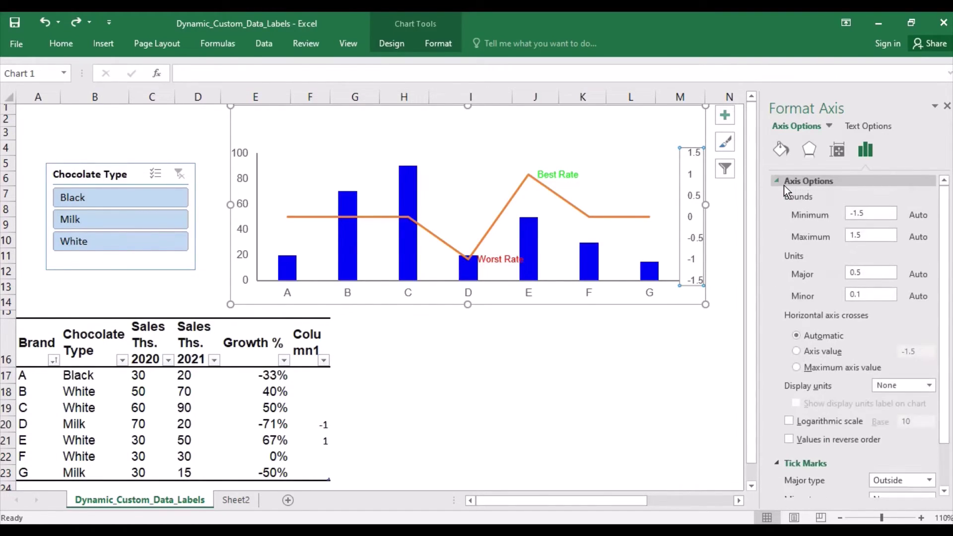
click(881, 213)
key(BackSpace)
key(BackSpace)
key(BackSpace)
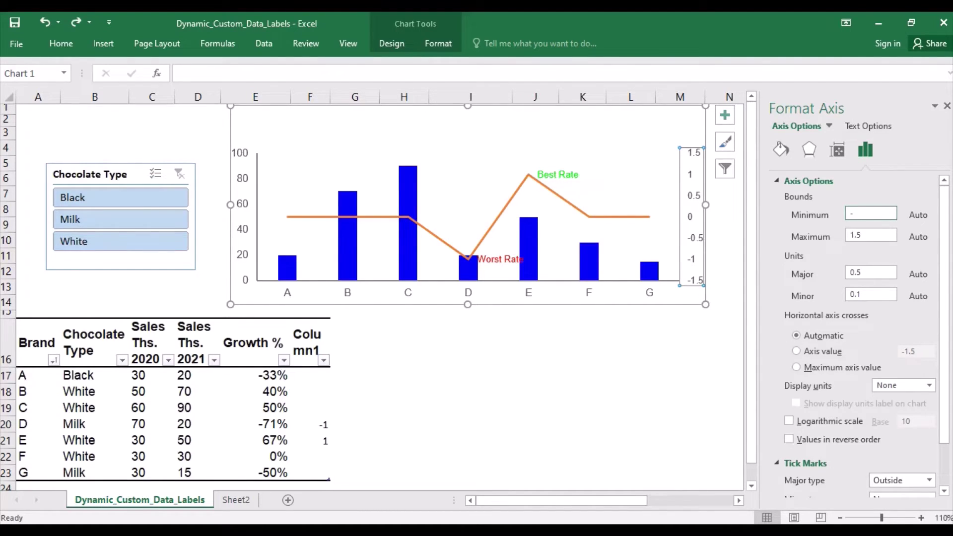
text(9000)
drag(864, 235, 838, 241)
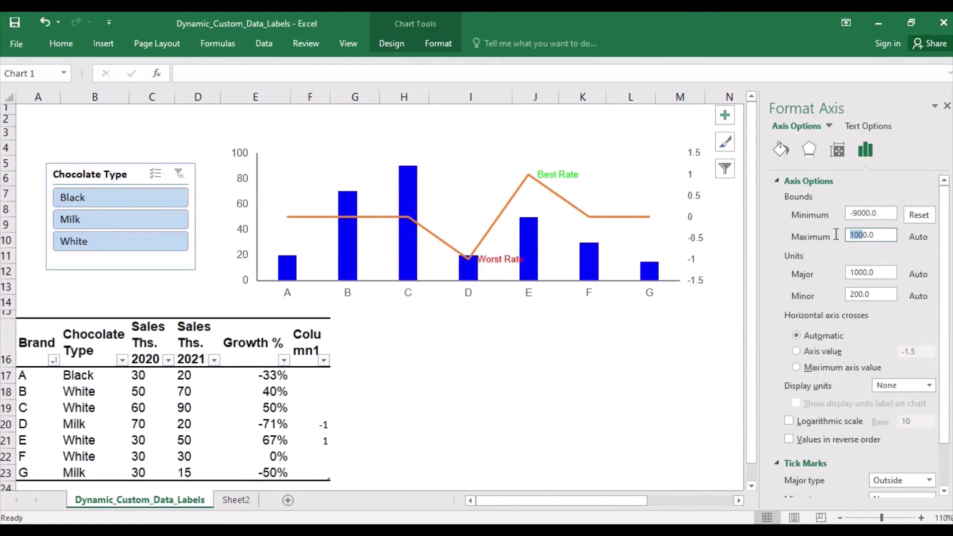
key(BackSpace)
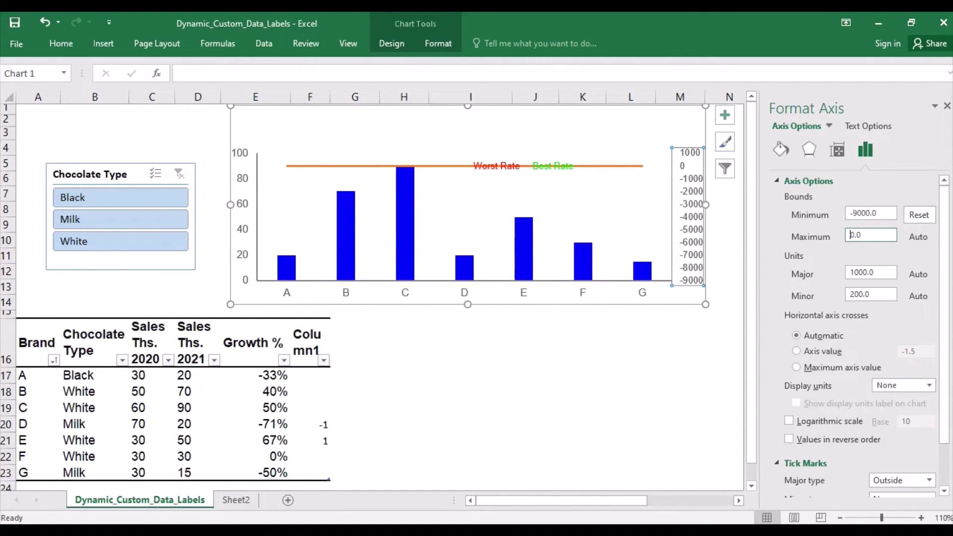
text(1)
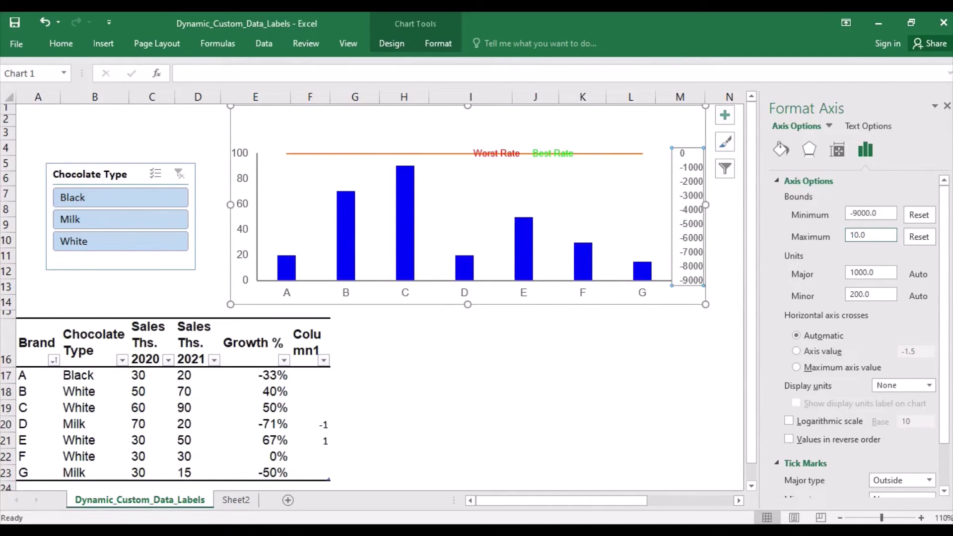
- Set the secondary axis text fill to No fill so its numbers disappear
click(859, 128)
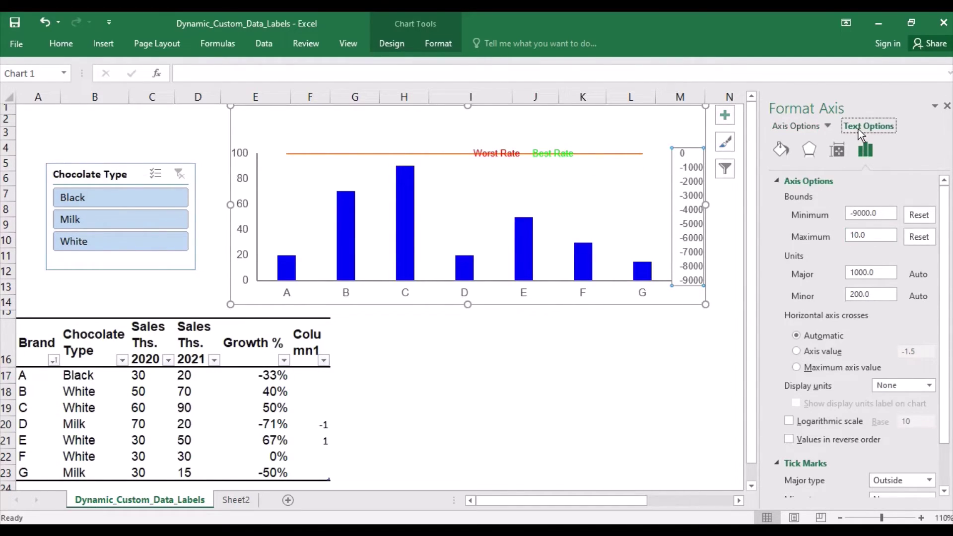
click(789, 201)
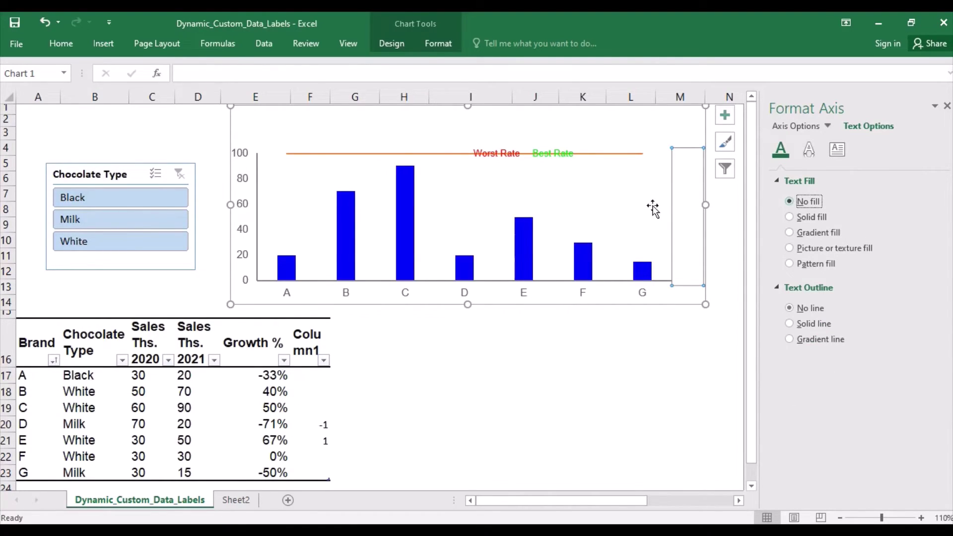
click(554, 367)
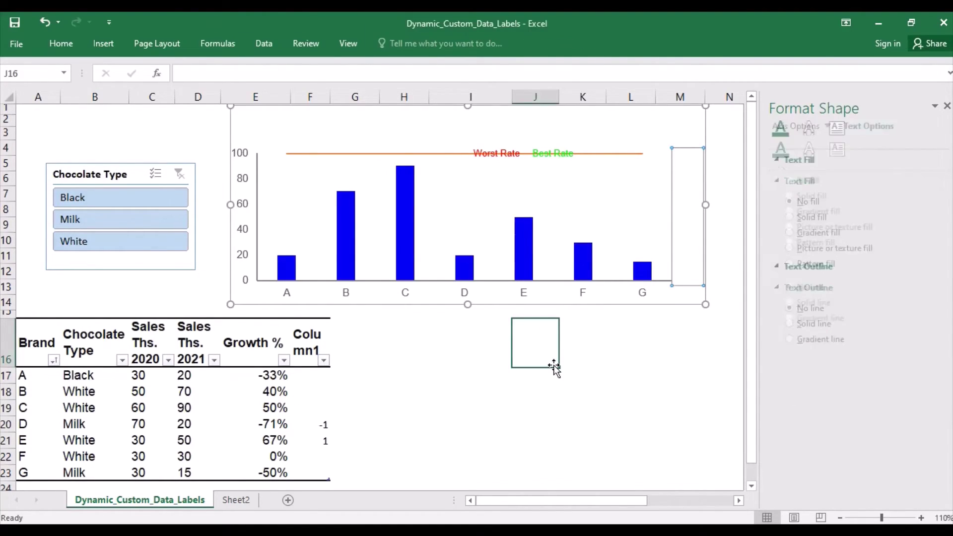
- Set the orange Column1 line series to No line
click(628, 157)
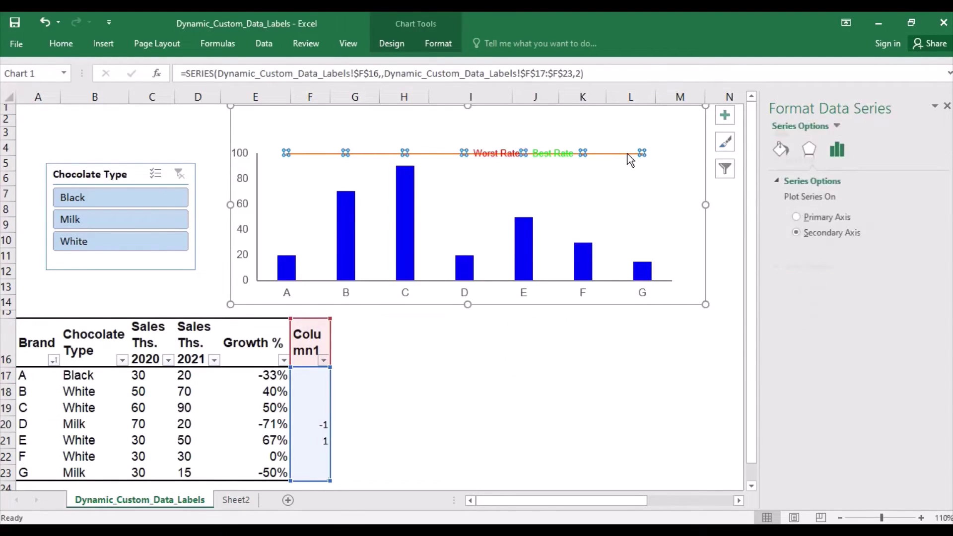
click(775, 152)
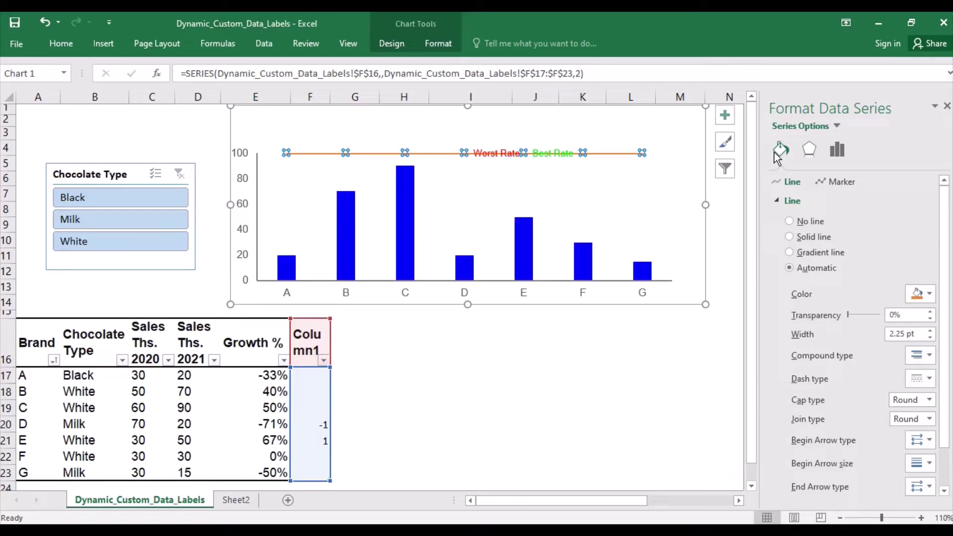
click(790, 222)
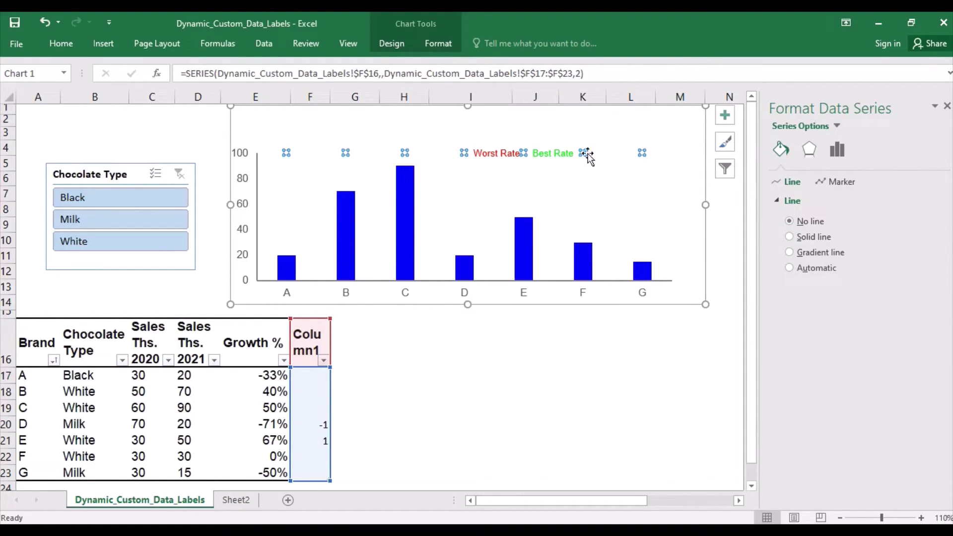
- Position the Worst Rate and Best Rate labels Above their points, with leader lines off
click(563, 155)
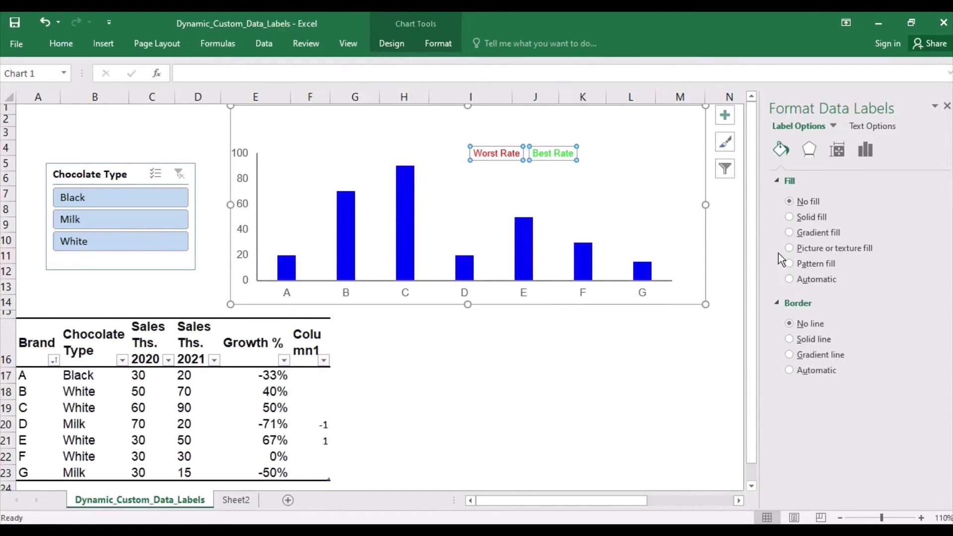
click(872, 147)
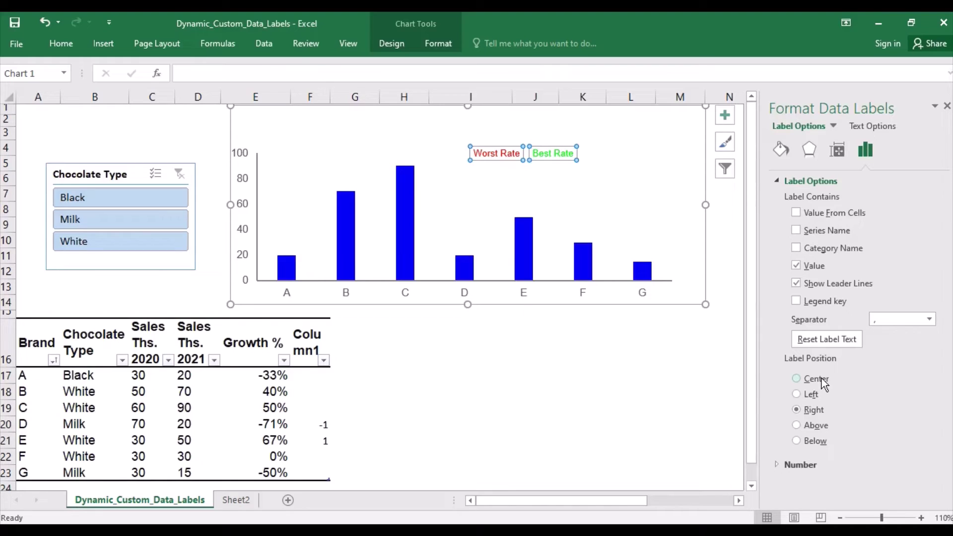
click(797, 426)
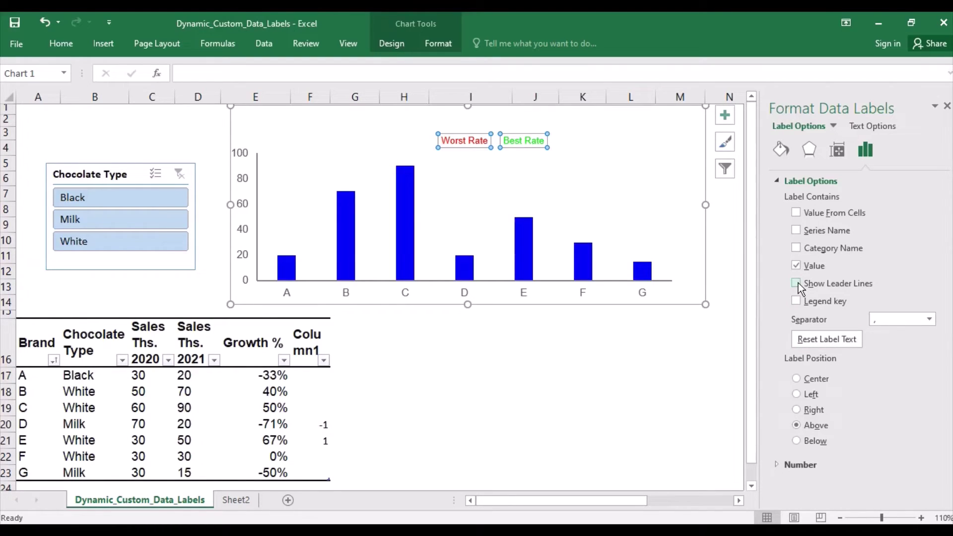
click(214, 362)
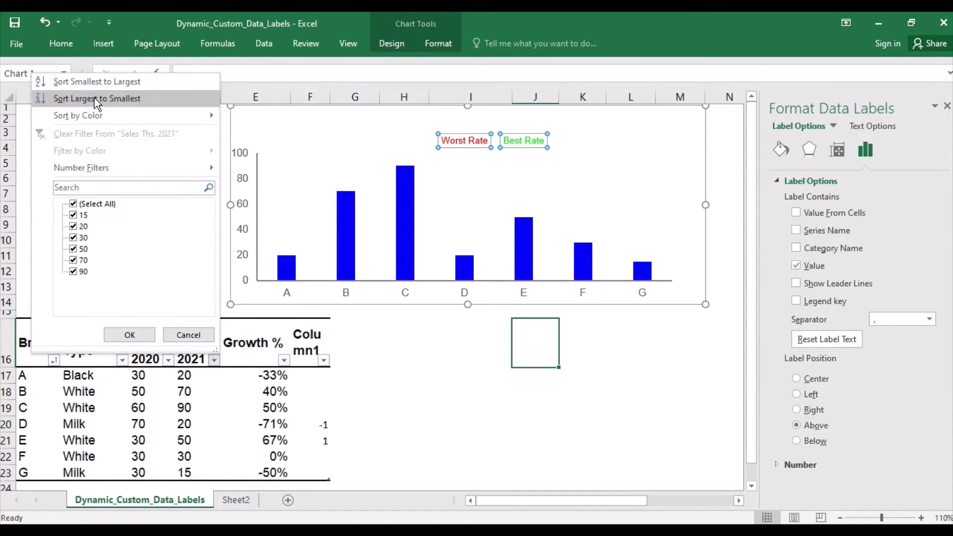
- Sort the table by 2021 sales largest to smallest and add data labels to the sales columns
key(Escape)
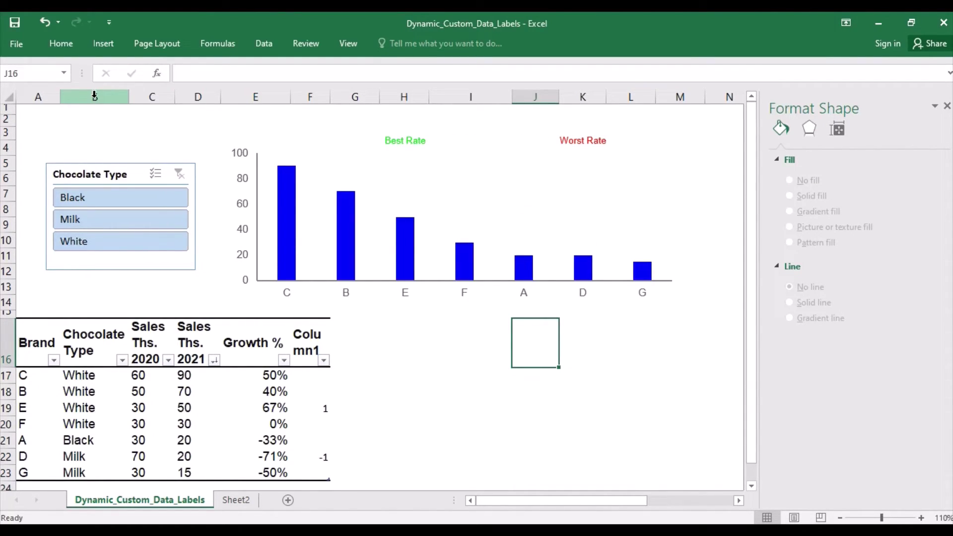
click(351, 241)
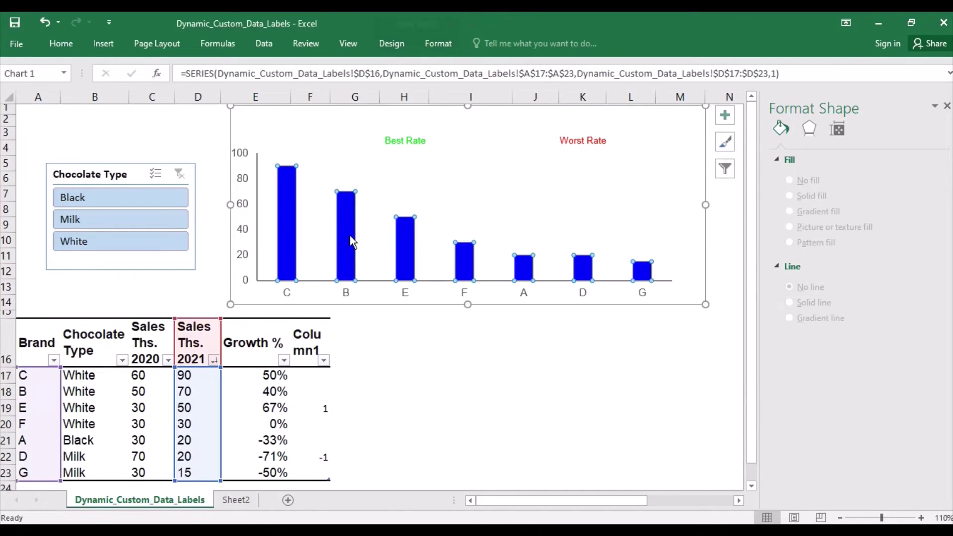
right_click(350, 241)
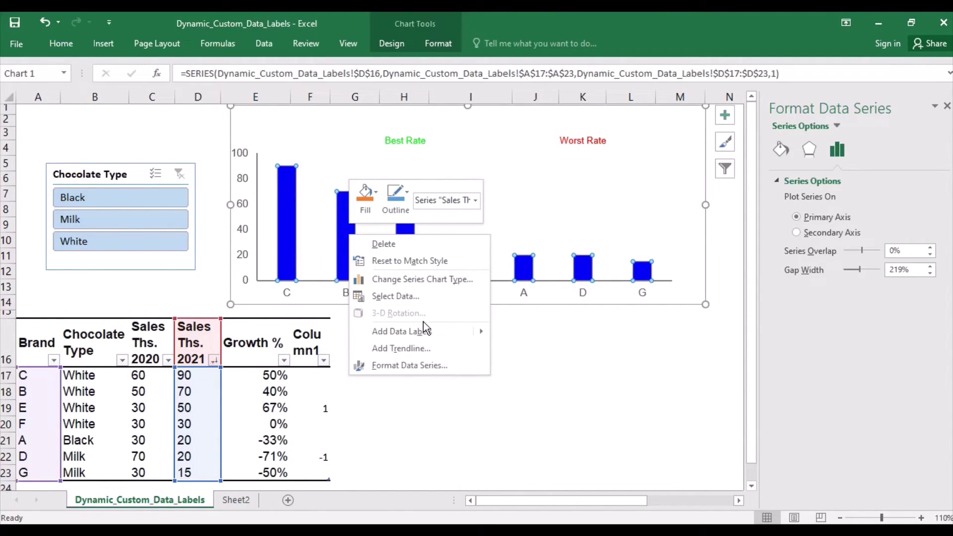
click(521, 330)
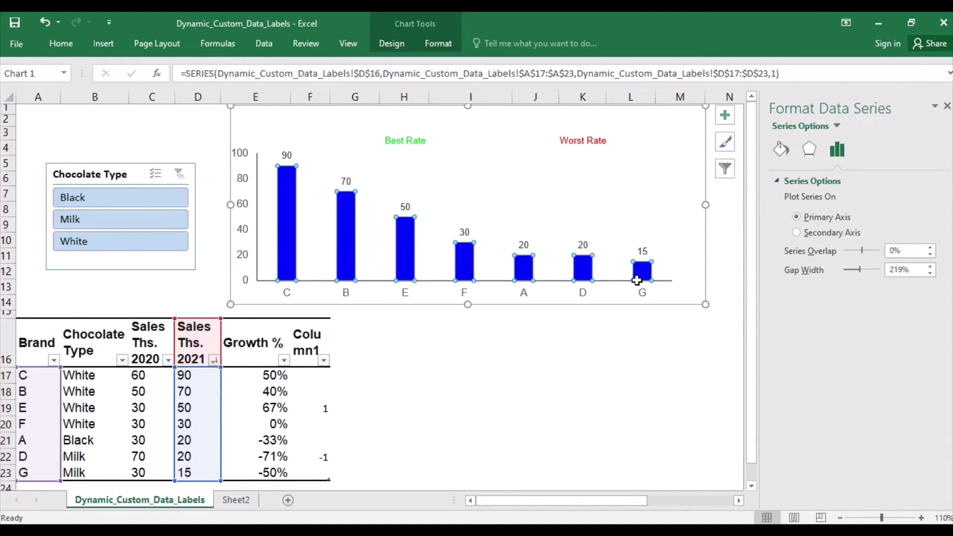
- Turn off leader lines for the column labels and enable Value From Cells
click(645, 251)
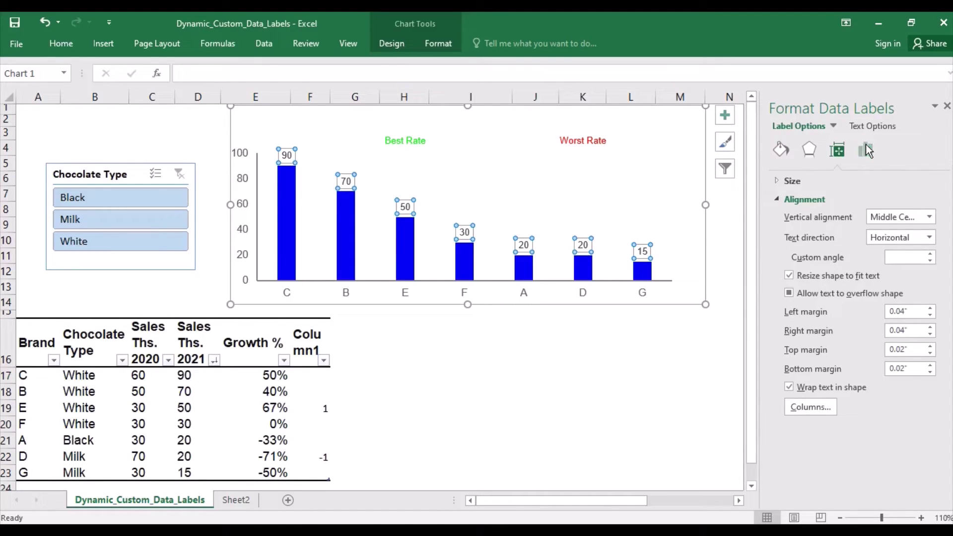
click(866, 147)
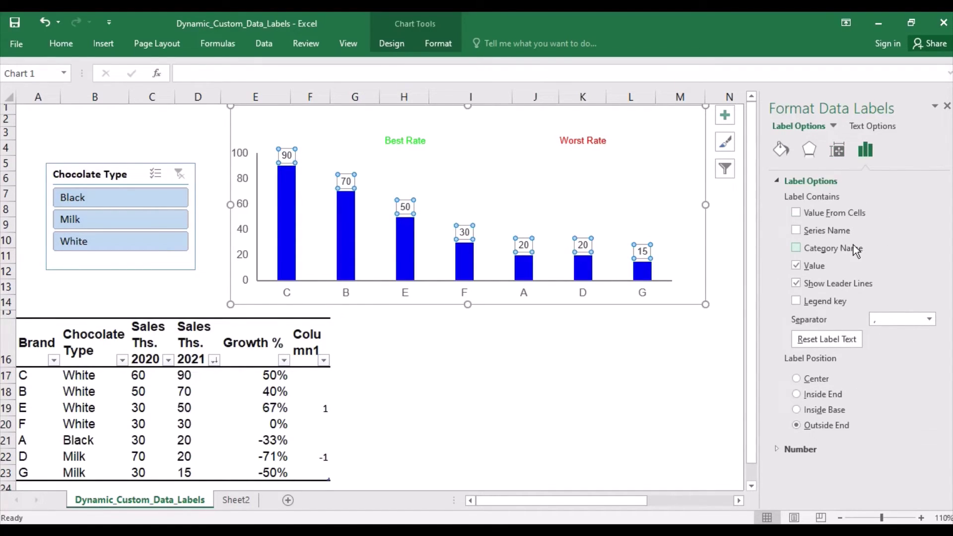
click(796, 283)
click(796, 213)
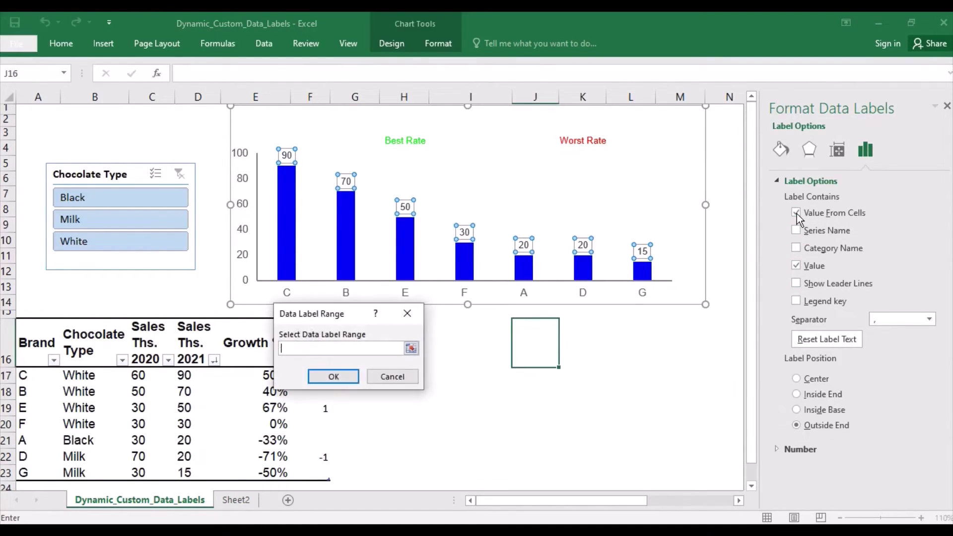
- Use Growth % cells E17:E23 as label values, with a New Line separator above each sales value
click(411, 348)
drag(250, 374, 260, 467)
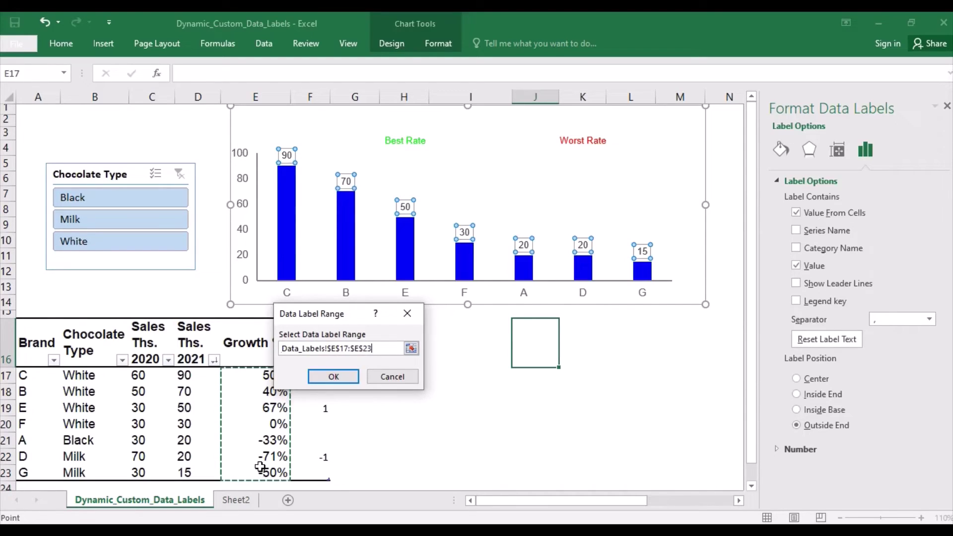
click(331, 379)
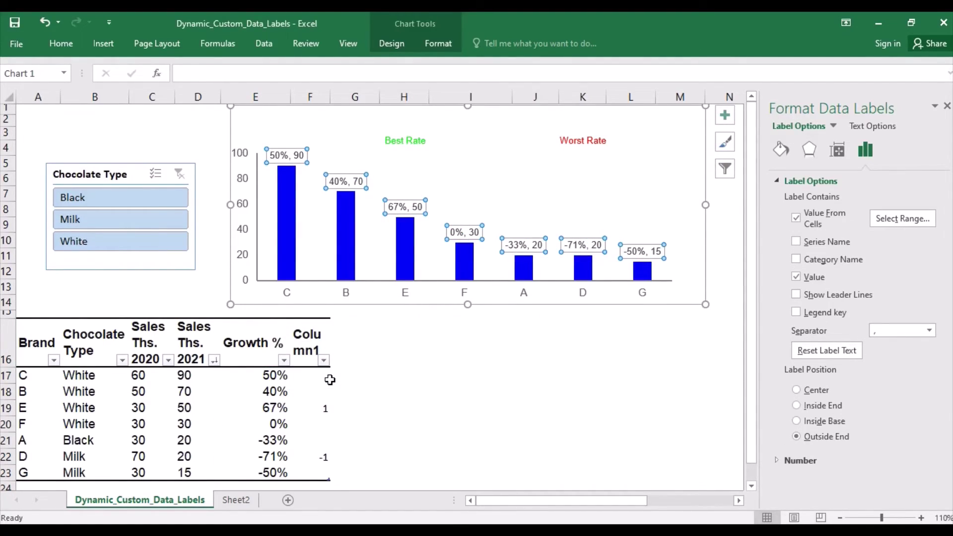
click(928, 332)
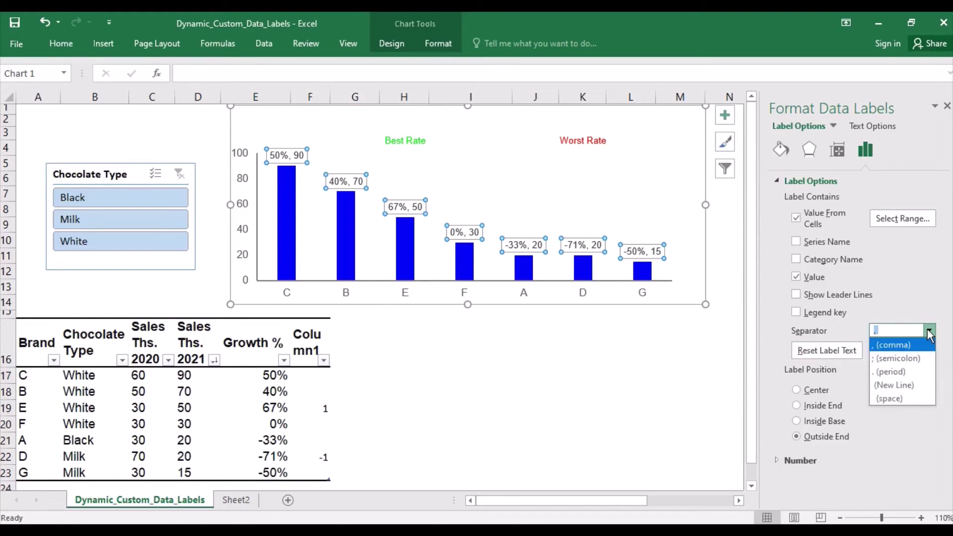
click(897, 383)
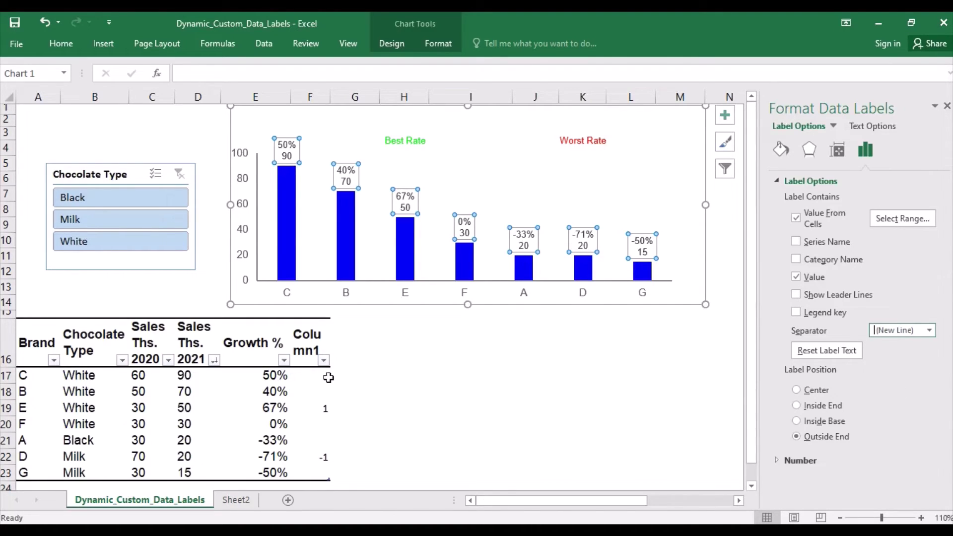
click(245, 377)
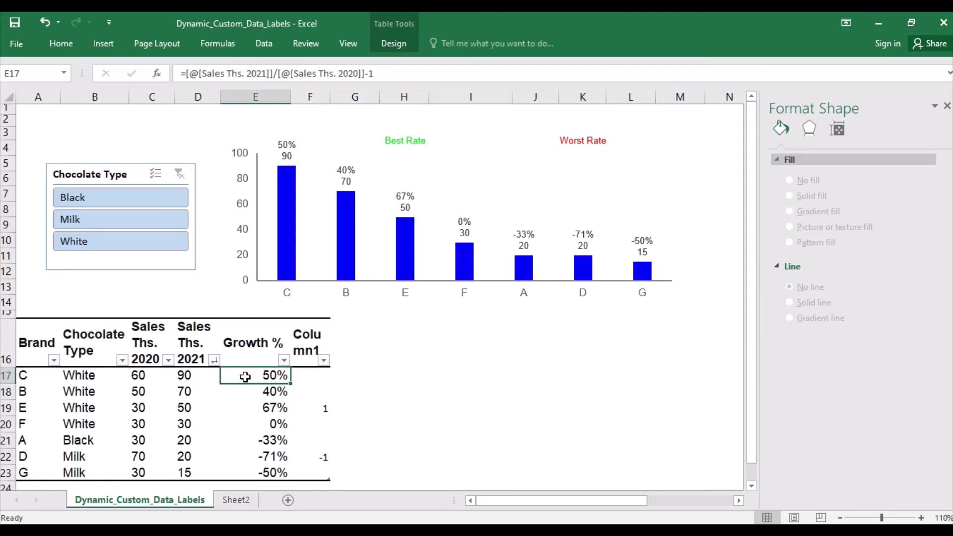
- Give cell E17 the custom number format ▲0%;▼0%;0%
right_click(245, 377)
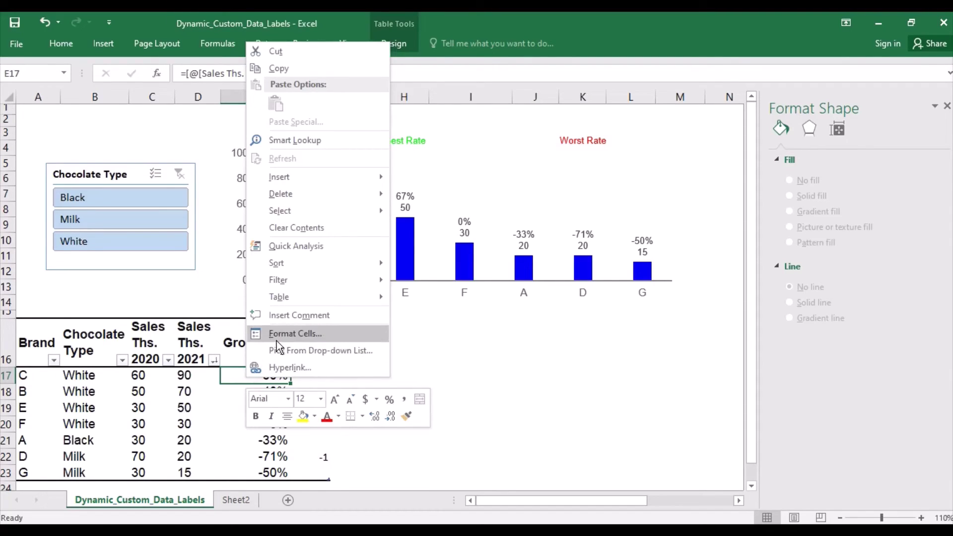
click(287, 334)
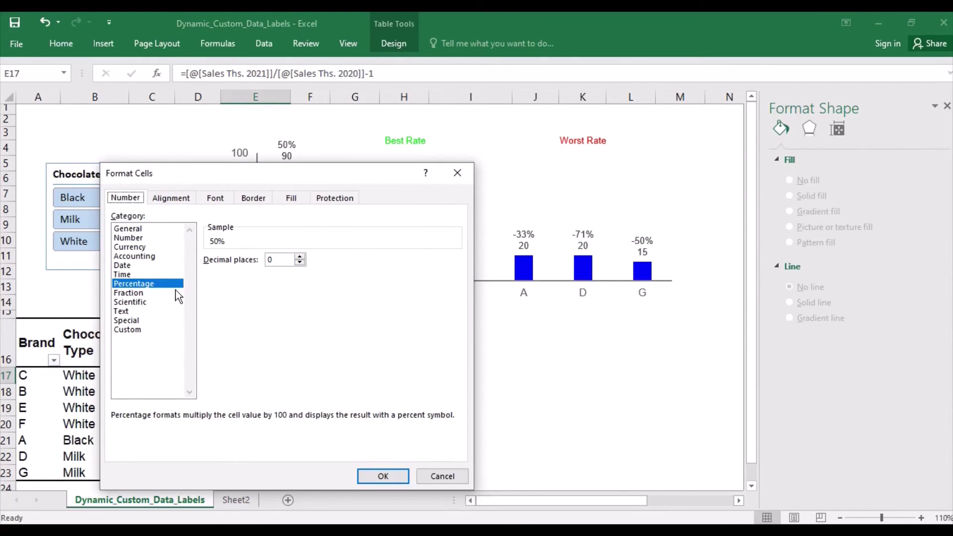
click(128, 330)
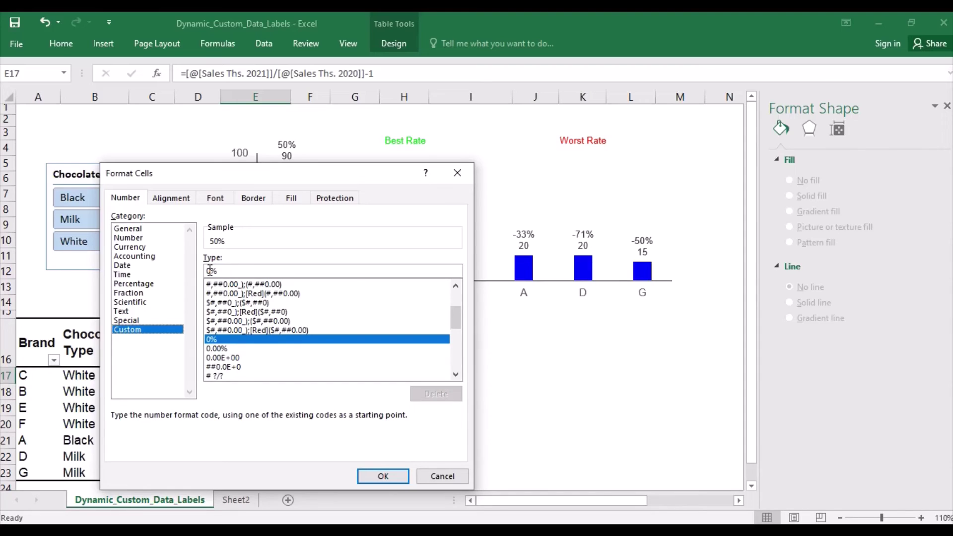
key(BackSpace)
key(BackSpace)
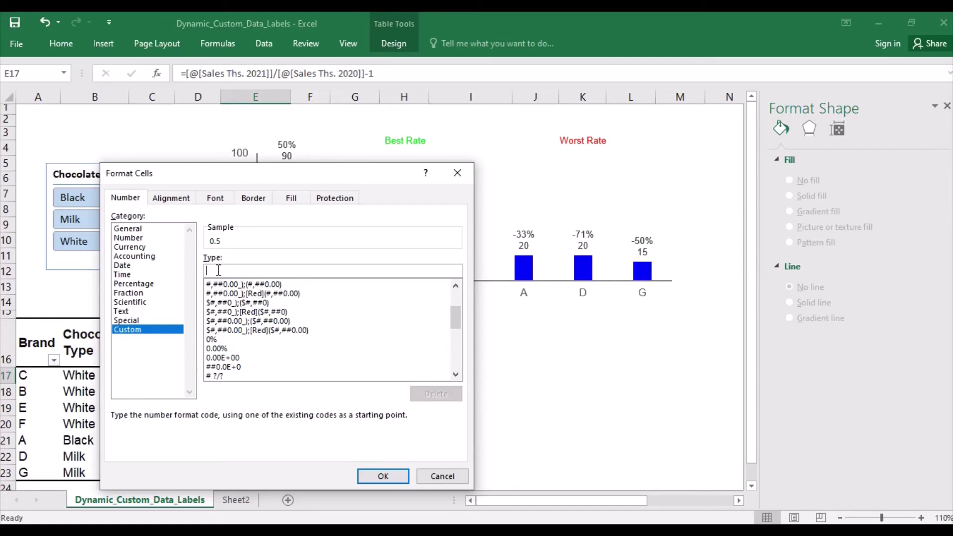
text(▲)
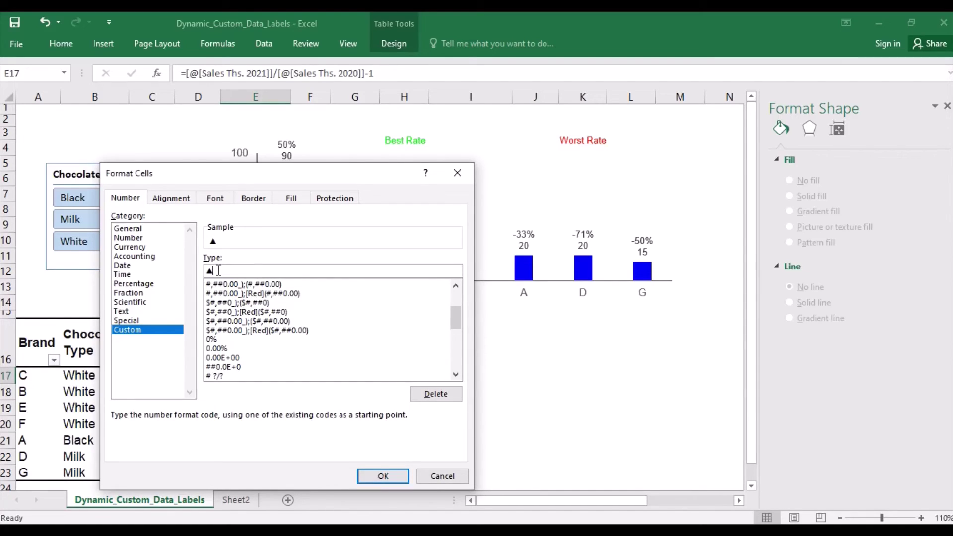
text(0%;)
text(▼0%;0%)
click(369, 475)
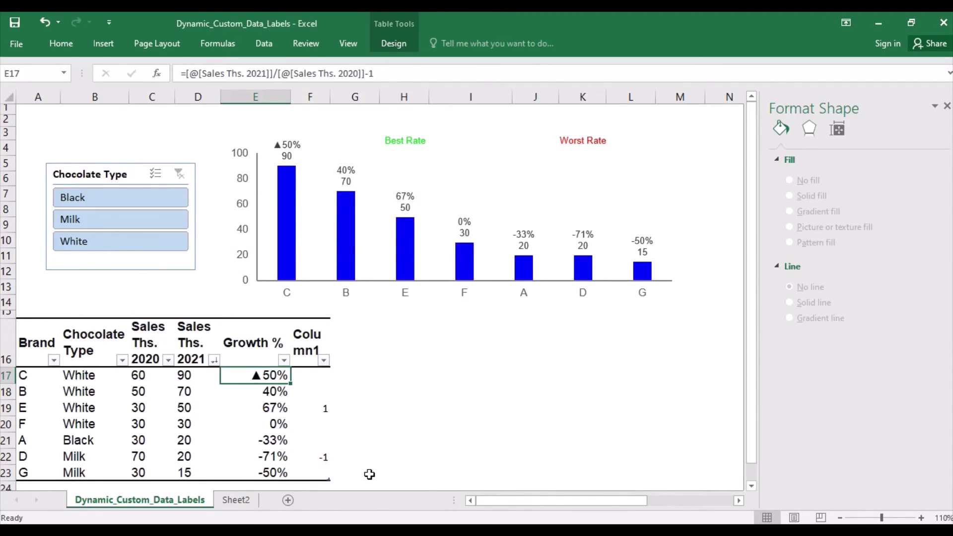
- Copy the ▲/▼ format down all Growth % cells and widen column F
double_click(291, 383)
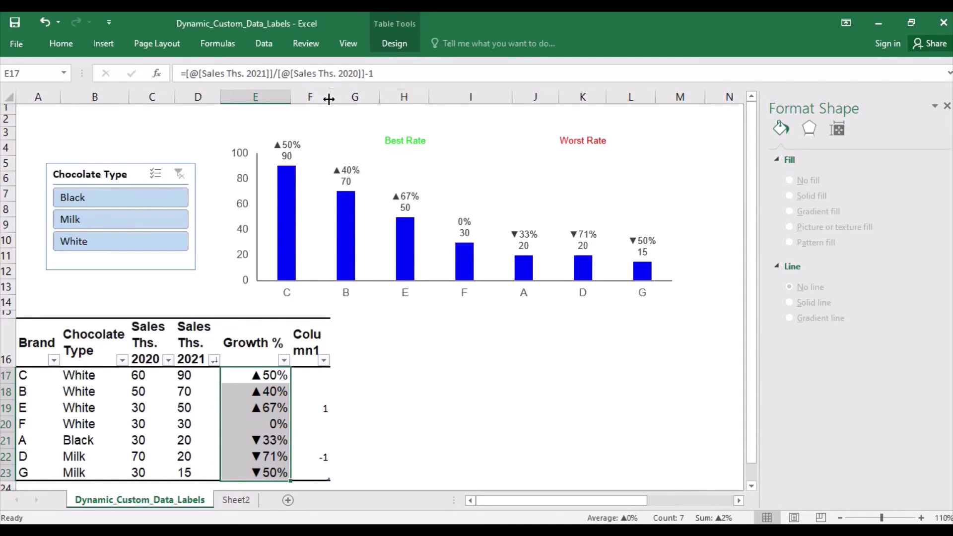
drag(330, 96, 365, 99)
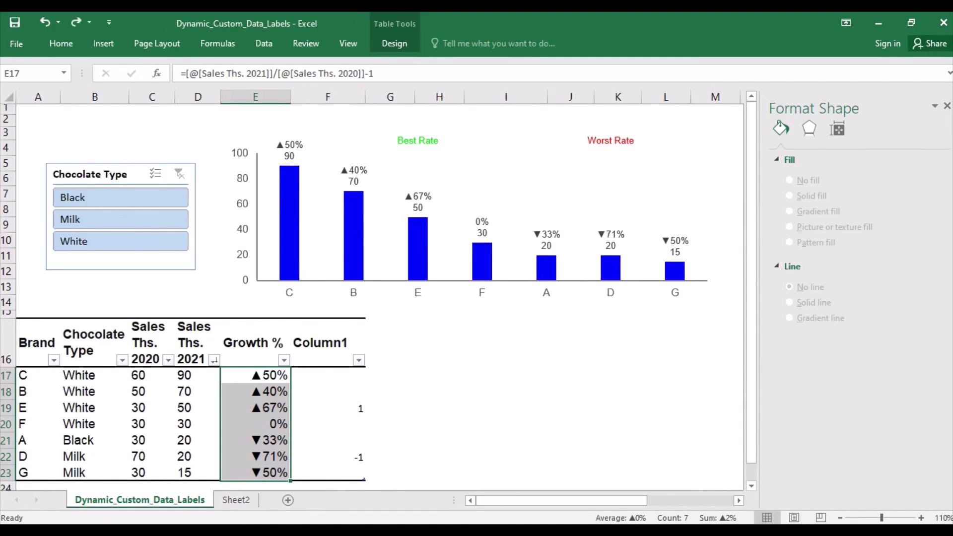
click(405, 142)
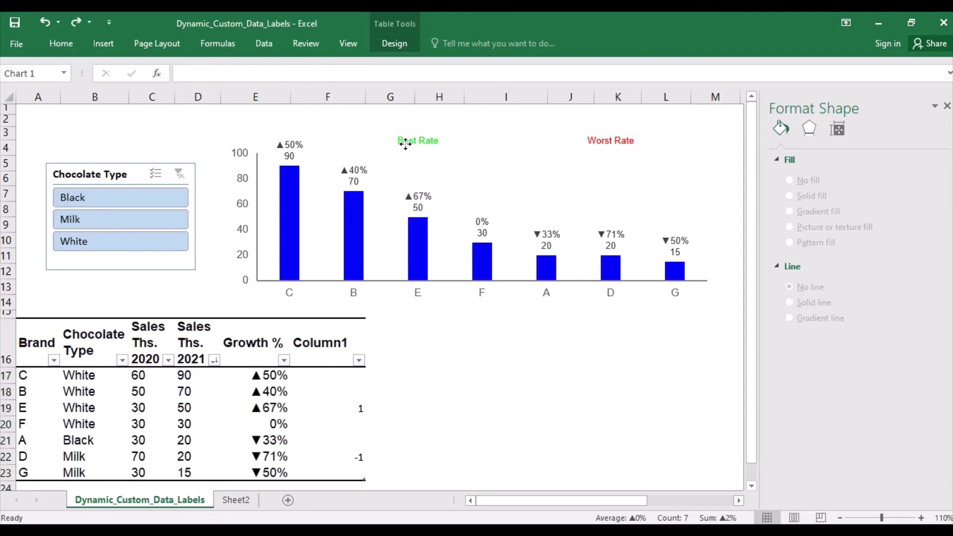
- Set the Best Rate and Worst Rate labels to font size 11, then go to Sheet2
click(61, 43)
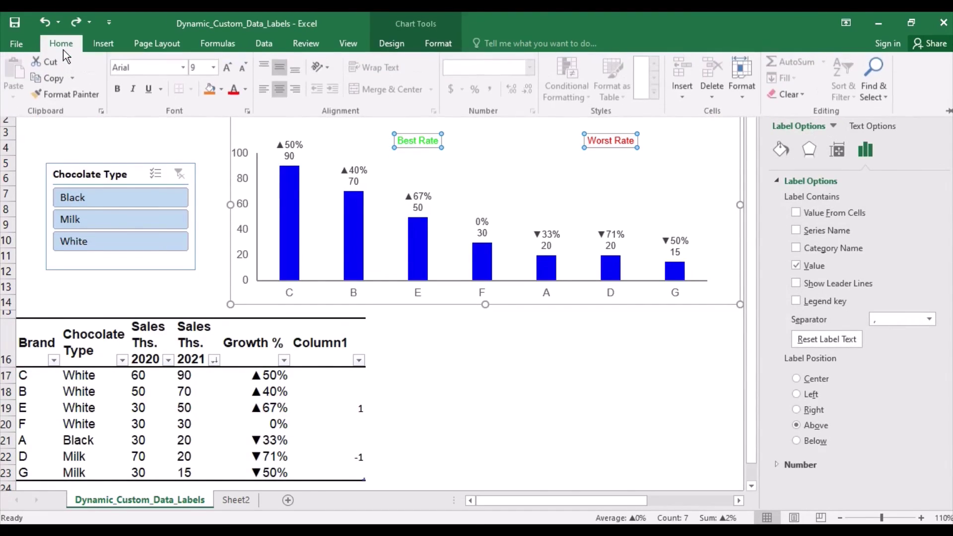
click(213, 68)
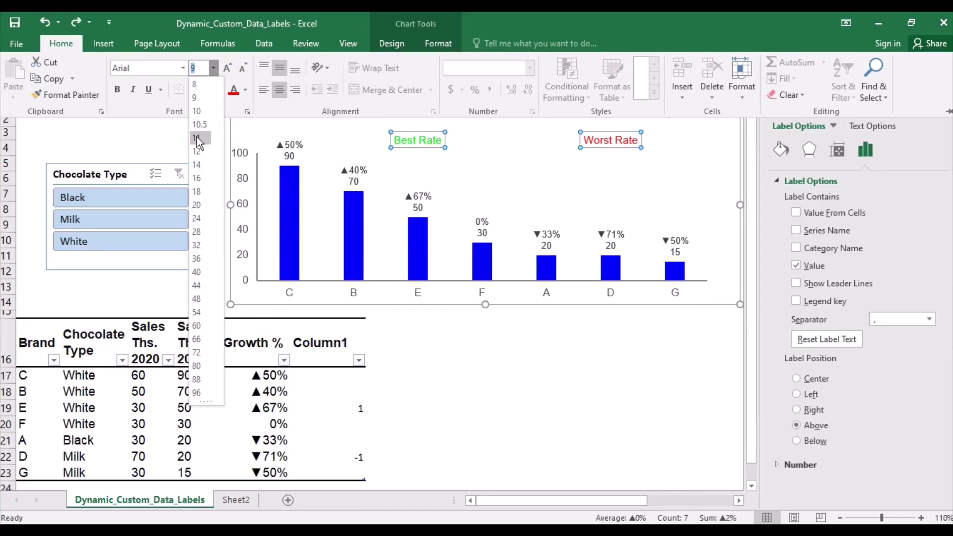
click(196, 137)
click(464, 522)
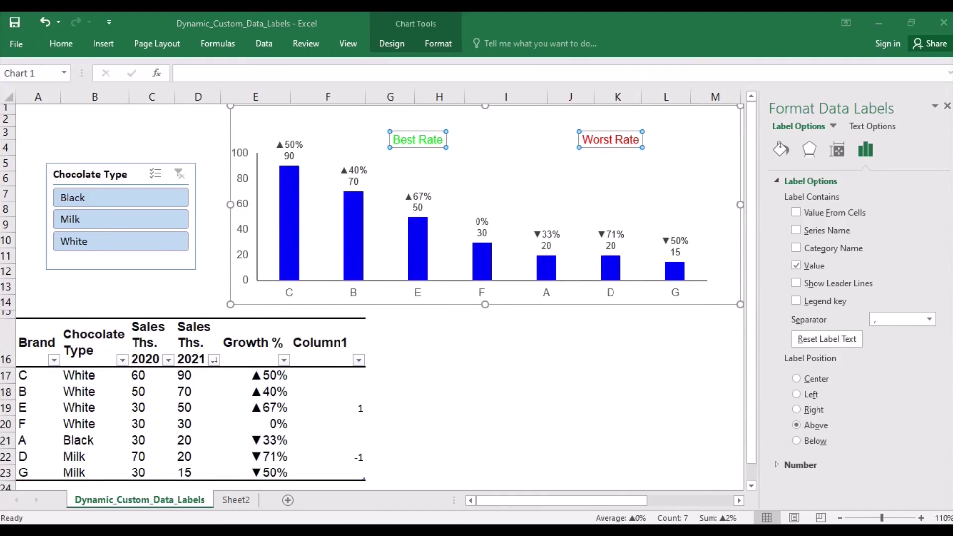
key(ctrl+Page_Down)
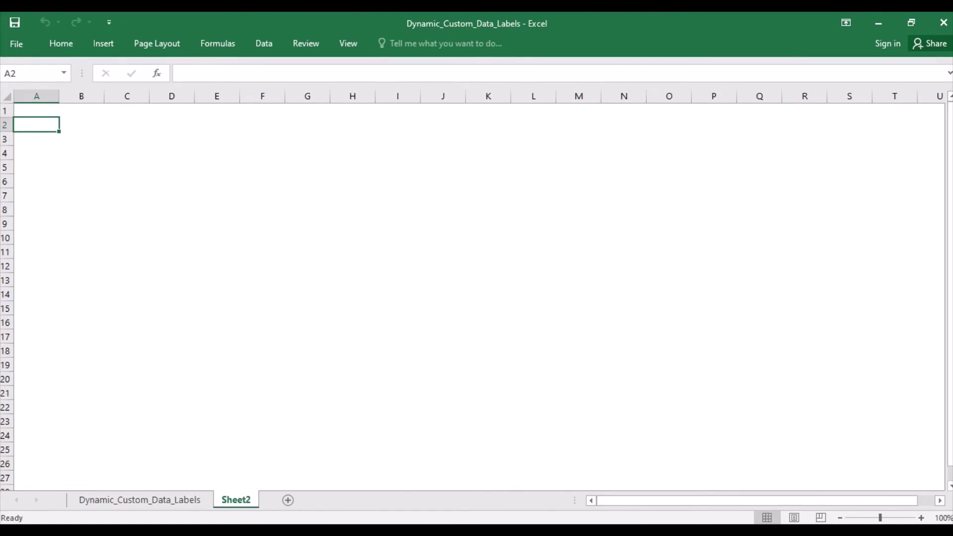